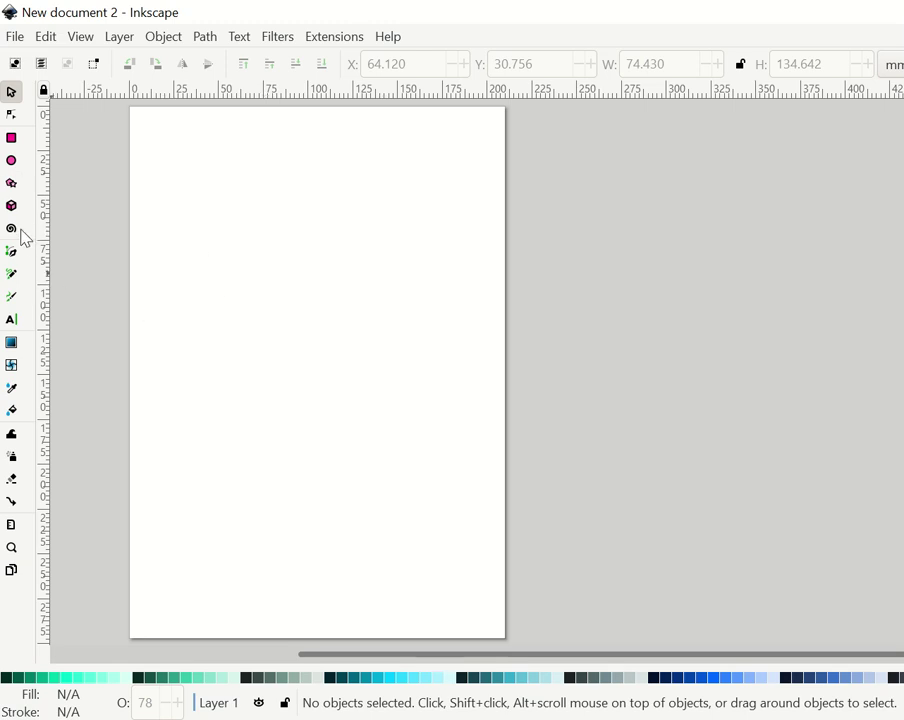
Step: Draw a six-cornered hexagon with the Star/Polygon tool on the left-centre of the page
click(13, 185)
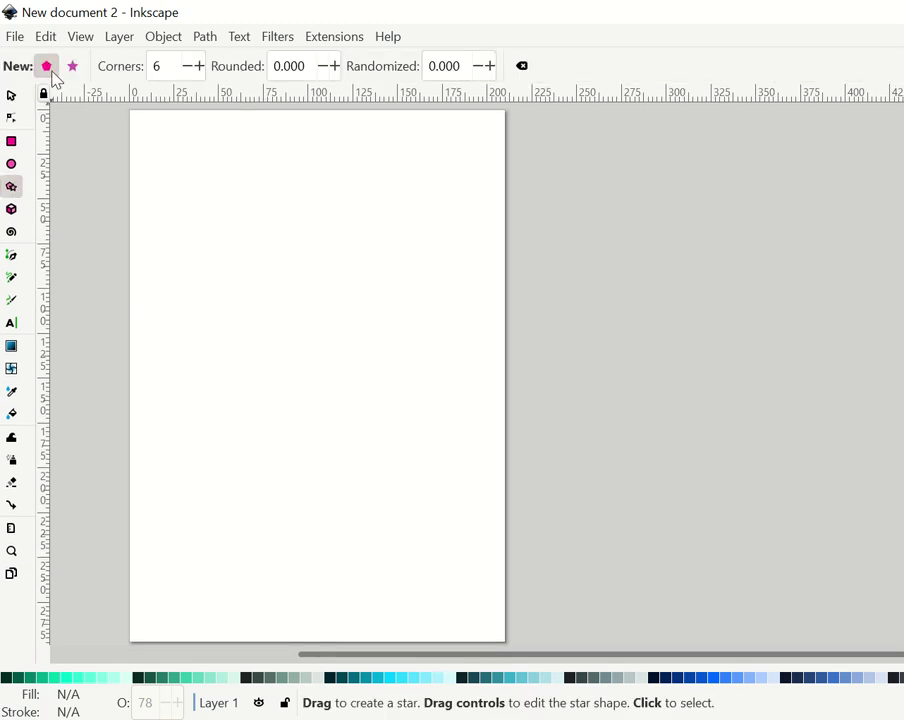
click(168, 67)
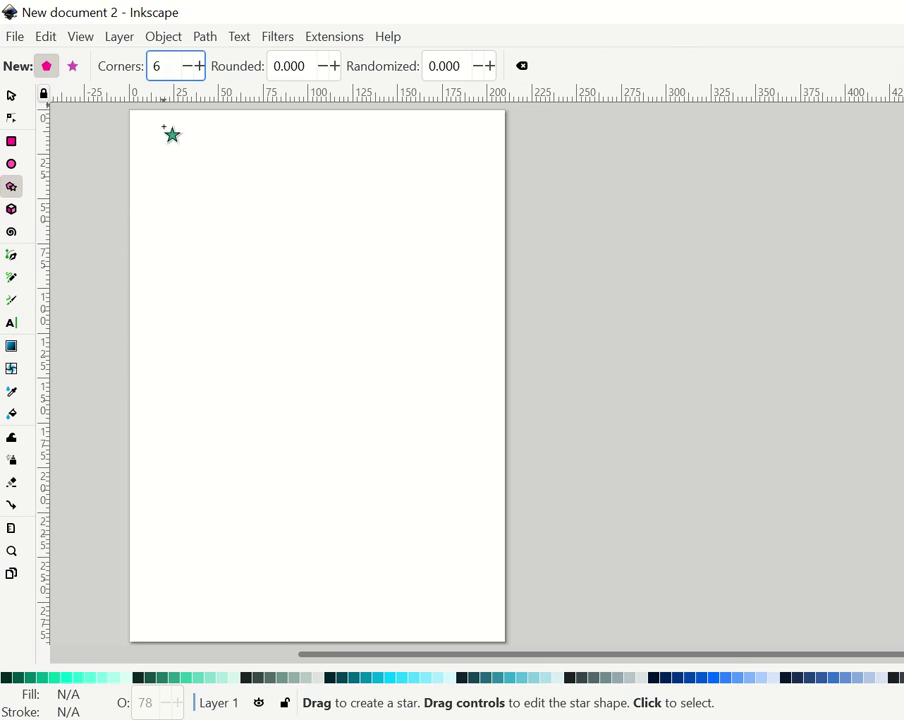
drag(248, 352, 287, 417)
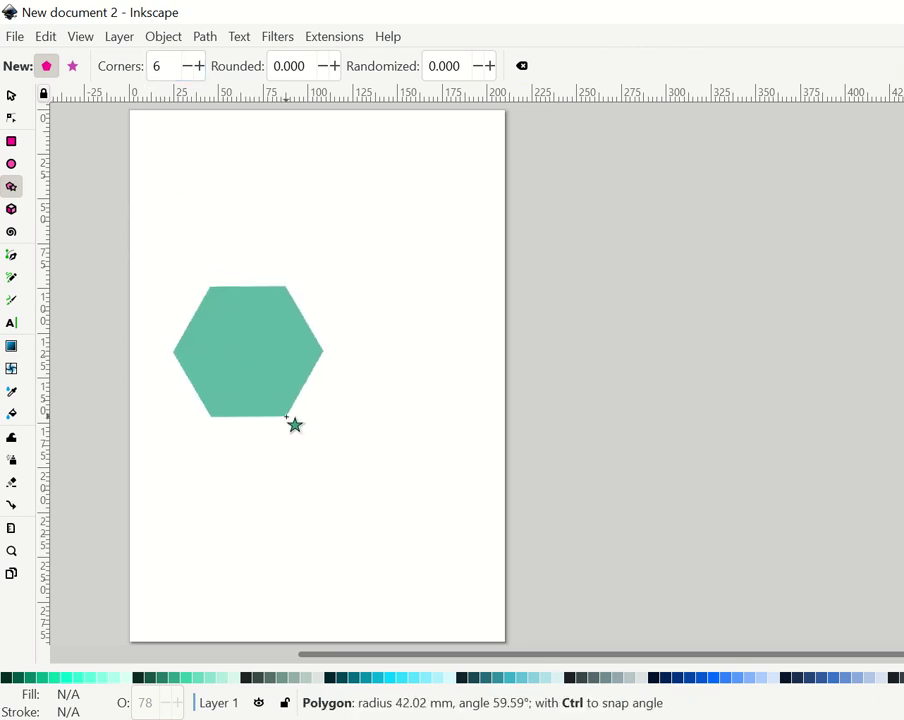
mouse_move(287, 416)
mouse_down()
mouse_move(301, 421)
mouse_move(347, 517)
mouse_up()
Step: Give the hexagon a dark grey outline and remove its fill
click(11, 96)
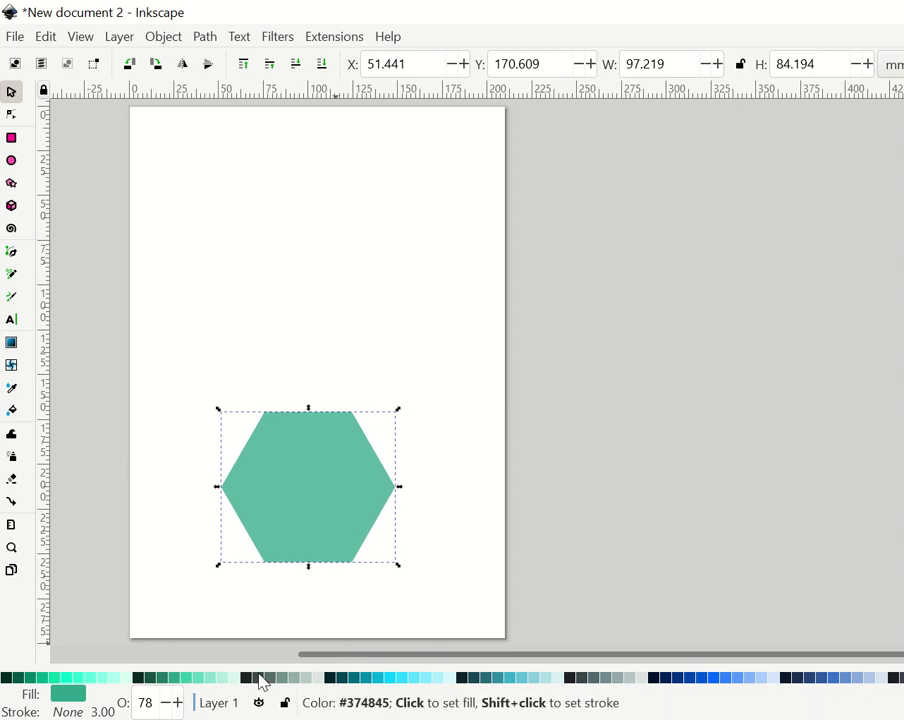
right_click(262, 681)
click(308, 588)
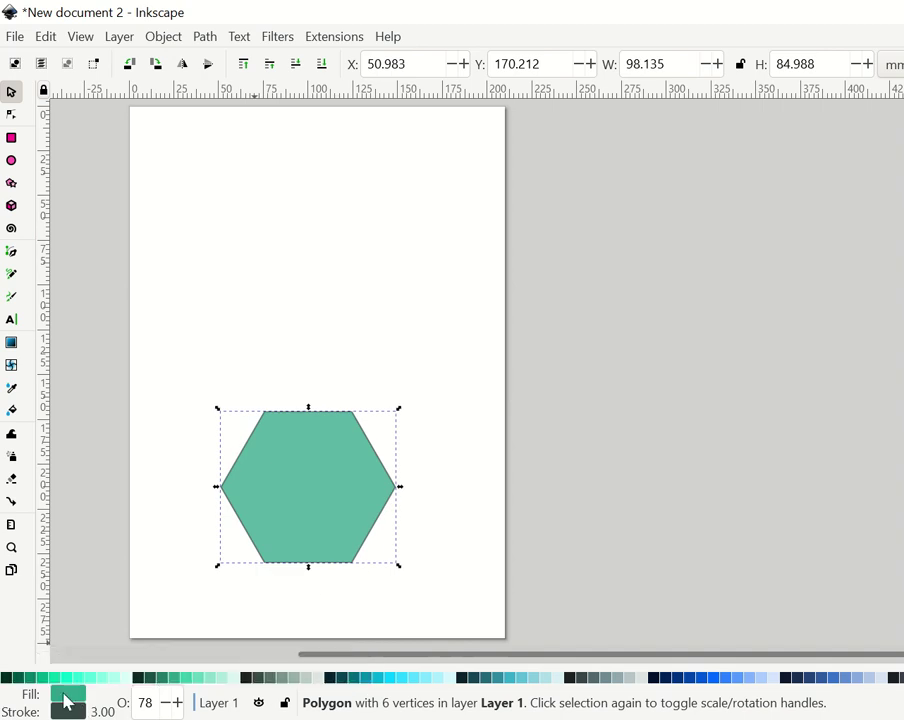
right_click(68, 695)
click(125, 676)
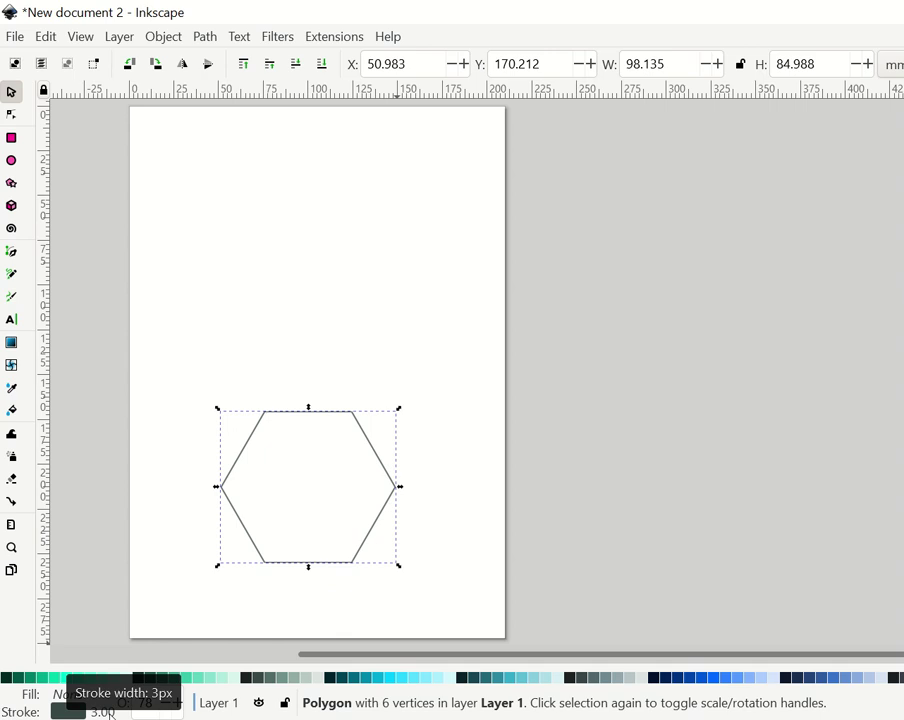
Step: Set the hexagon's stroke width to 10
right_click(111, 712)
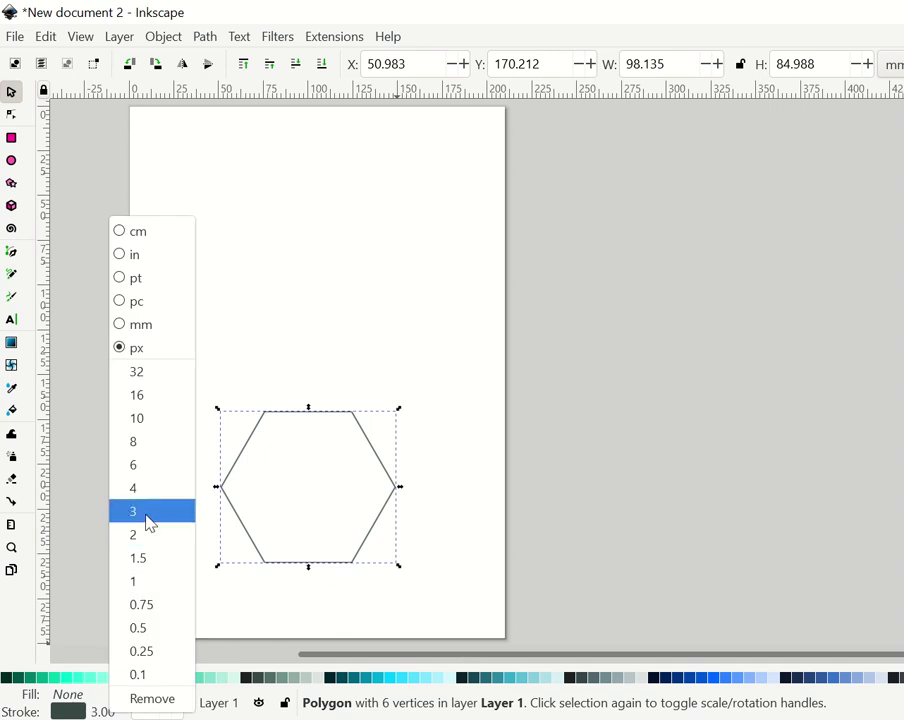
click(141, 468)
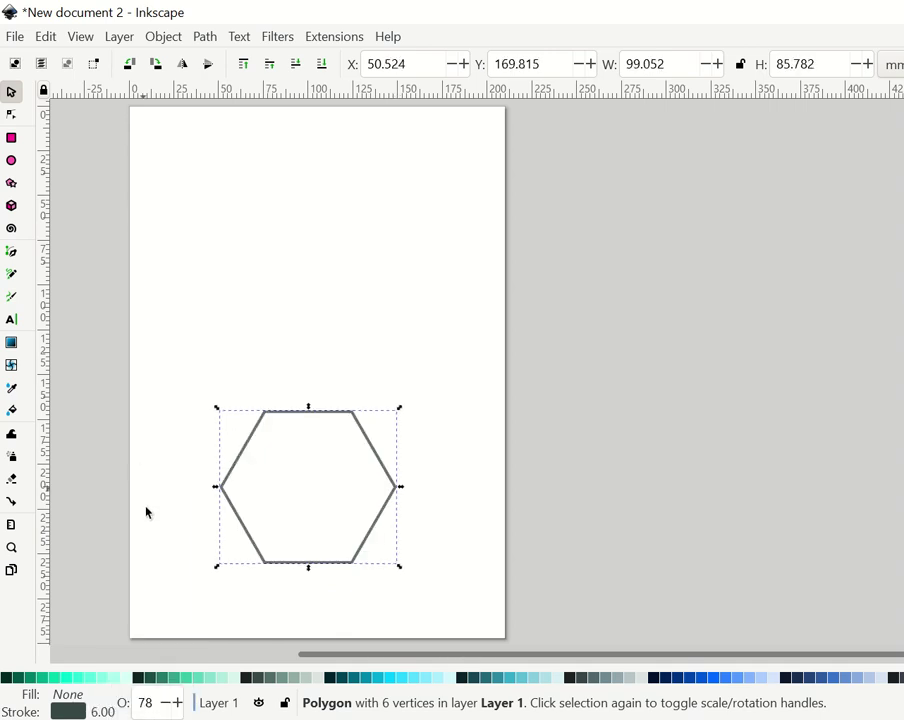
right_click(111, 712)
click(145, 420)
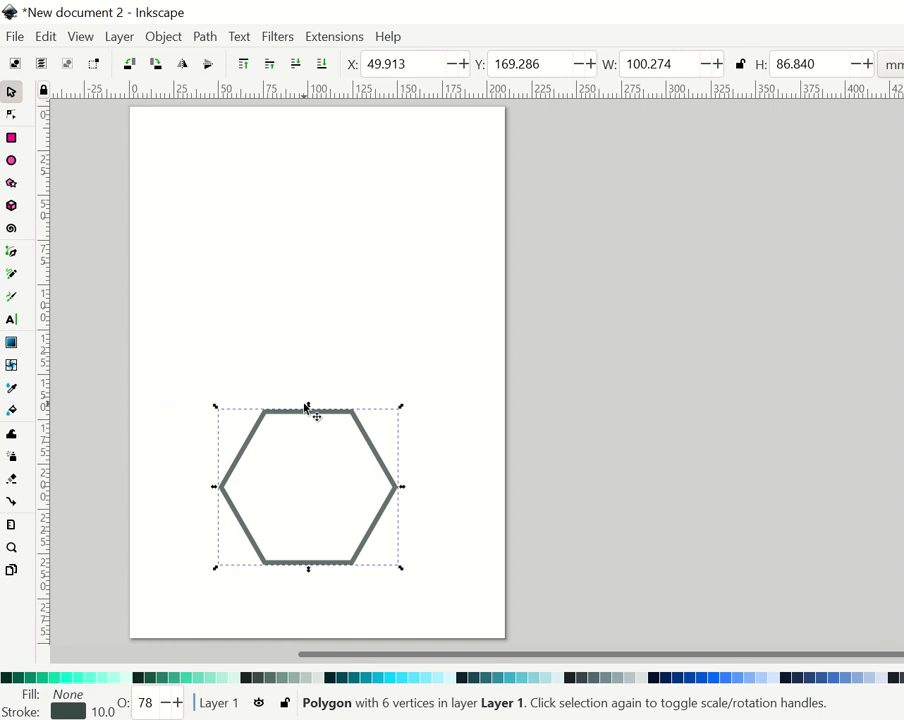
click(310, 366)
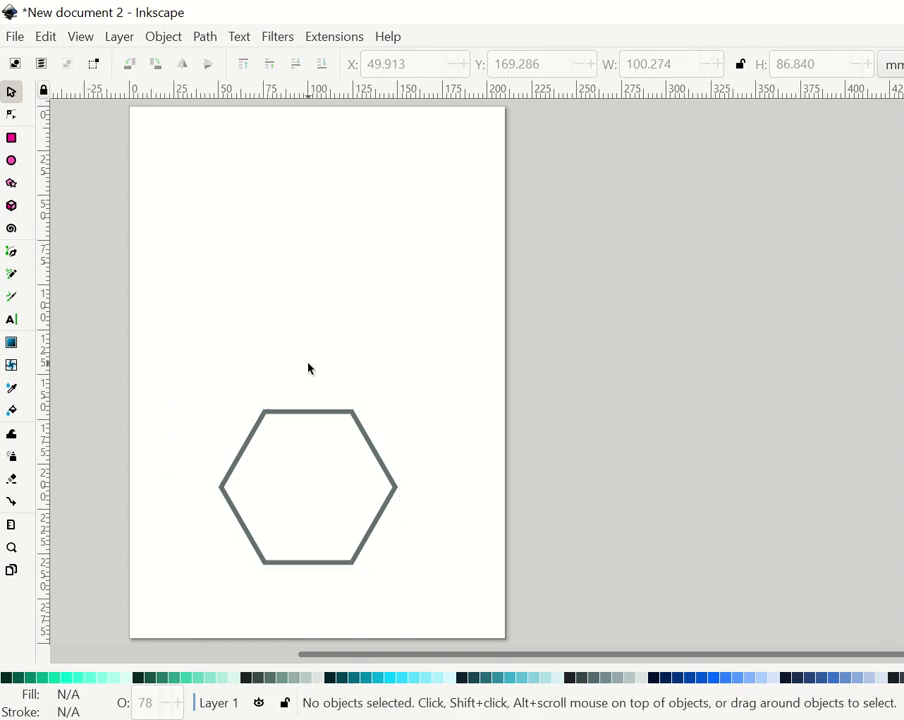
Step: Duplicate the hexagon, fill the copy light cyan #AAEEFF and remove its outline
right_click(328, 413)
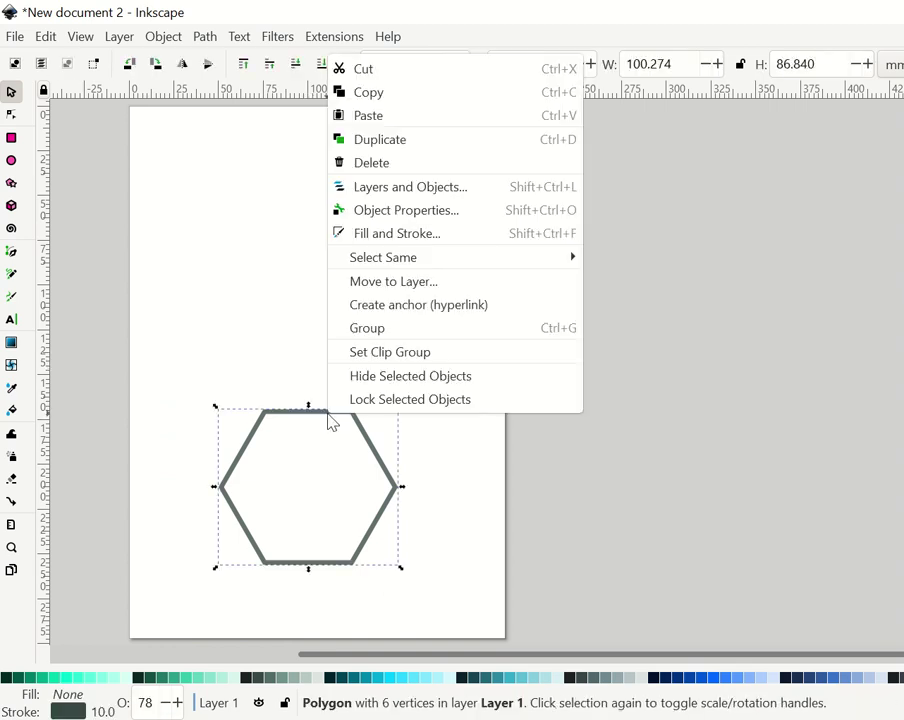
click(395, 144)
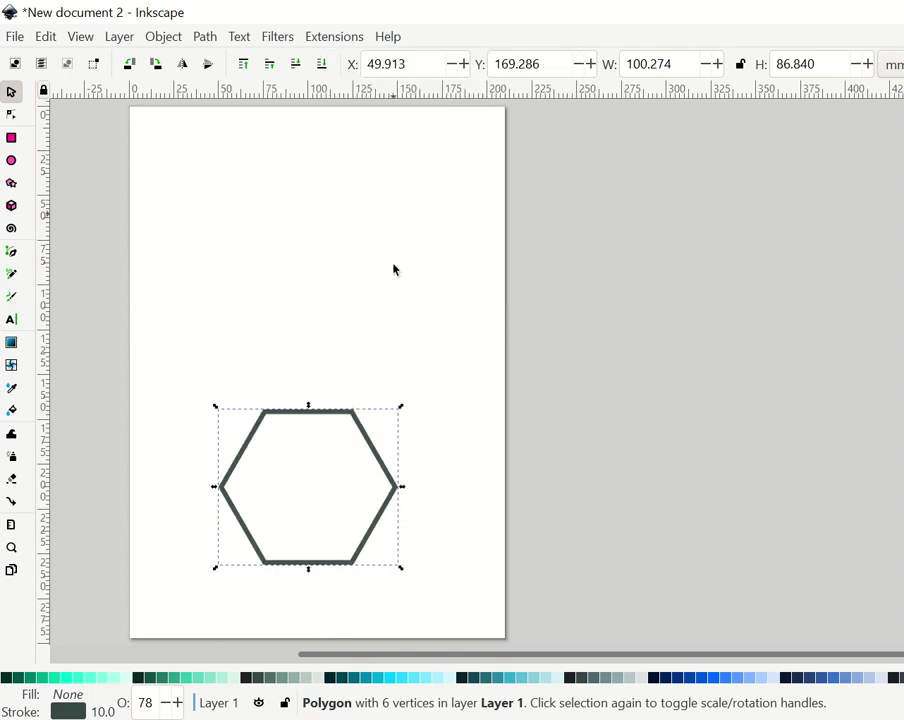
click(438, 680)
right_click(71, 714)
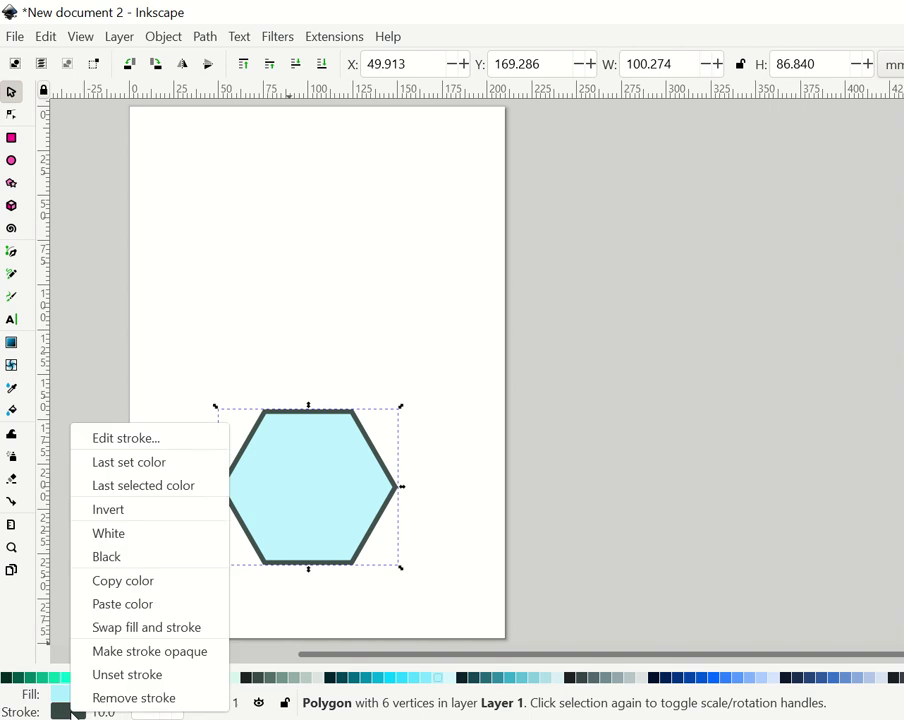
click(128, 693)
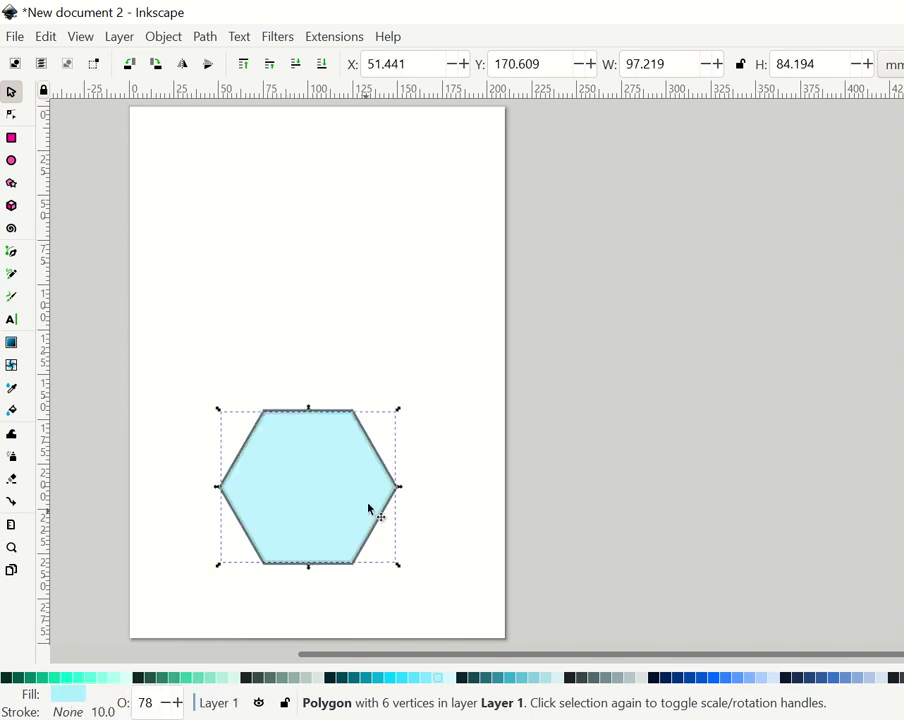
Step: Shrink and centre the cyan copy to about 85.796 × 77.892 mm inside the grey outline
mouse_move(397, 412)
mouse_down()
mouse_move(380, 430)
mouse_move(390, 428)
mouse_move(378, 418)
mouse_up()
click(362, 450)
drag(319, 493, 323, 491)
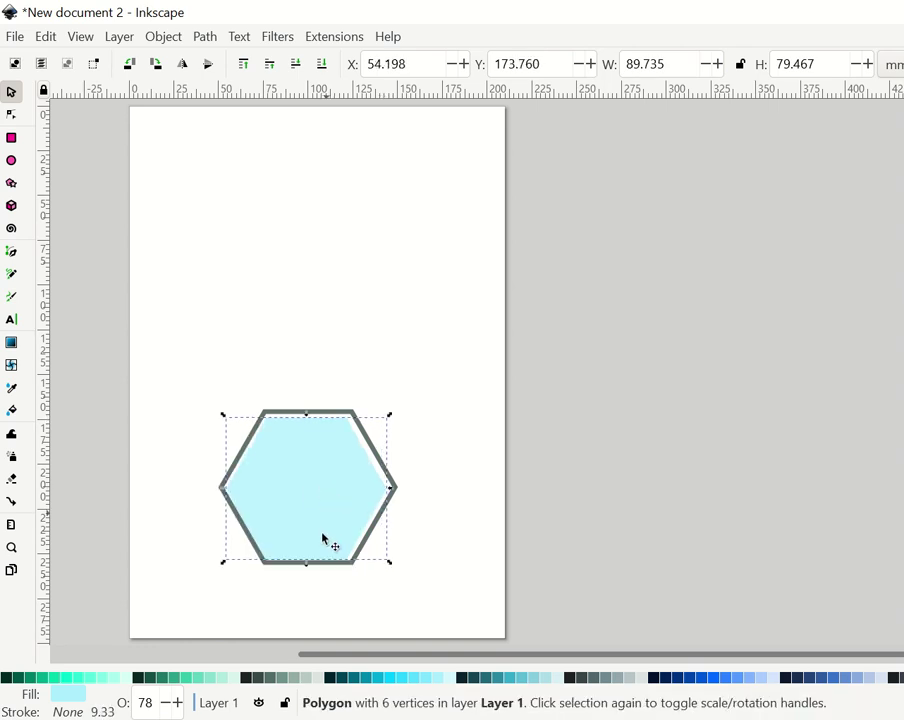
drag(226, 563, 224, 562)
drag(390, 490, 388, 490)
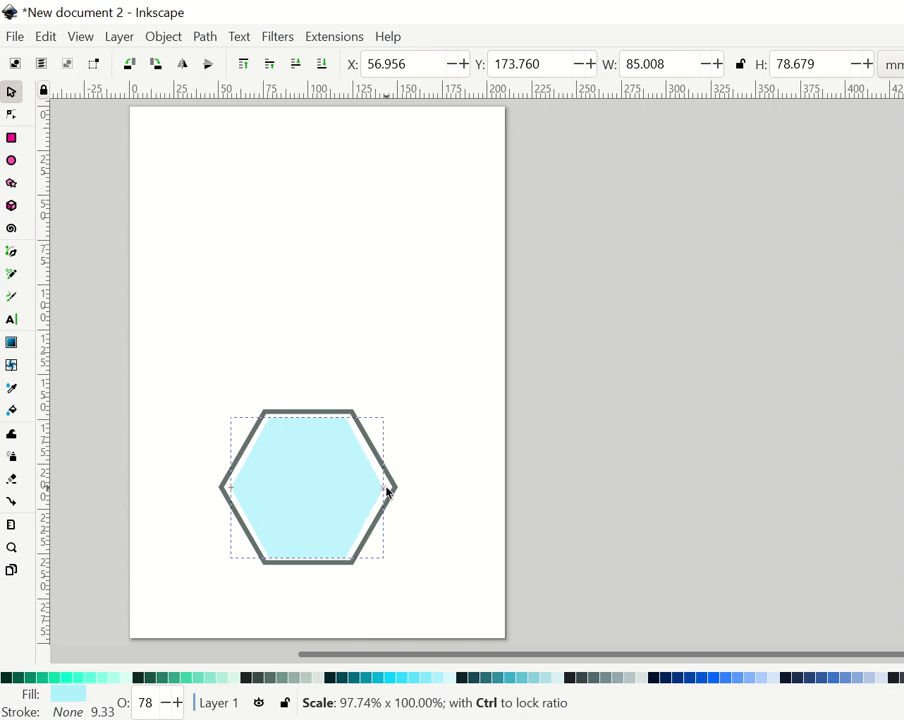
drag(308, 567, 309, 563)
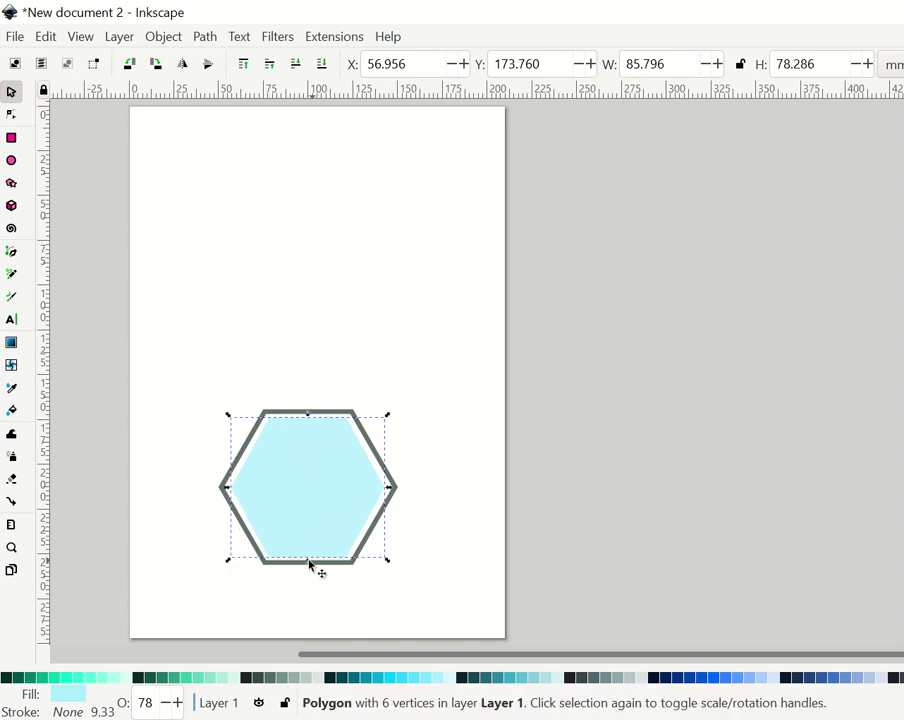
drag(307, 563, 307, 563)
key(Escape)
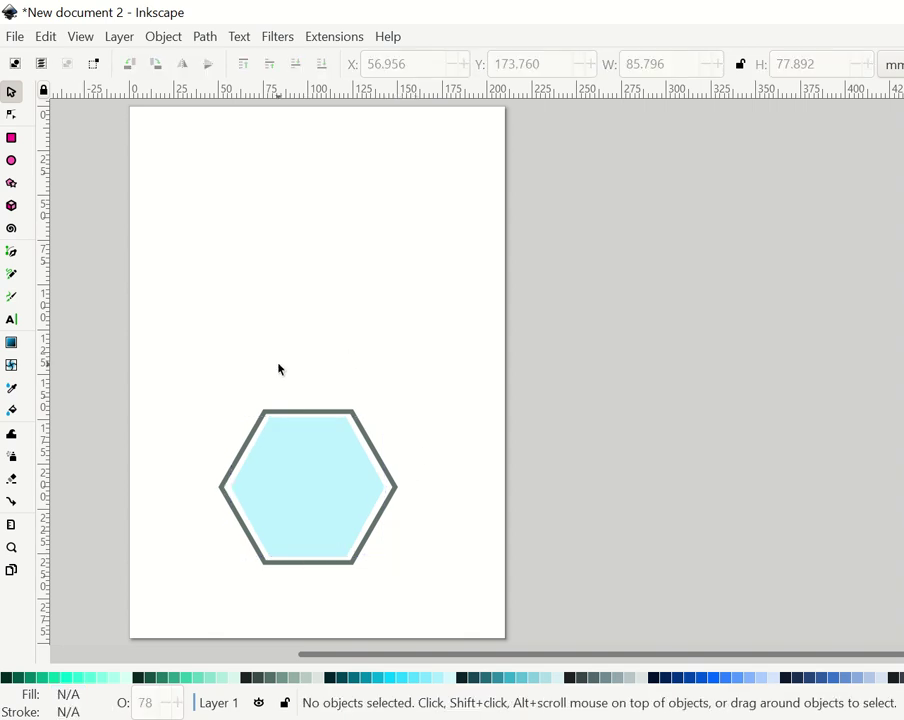
Step: Subtract a rectangle covering the top half from the cyan hexagon using Path > Difference
click(11, 138)
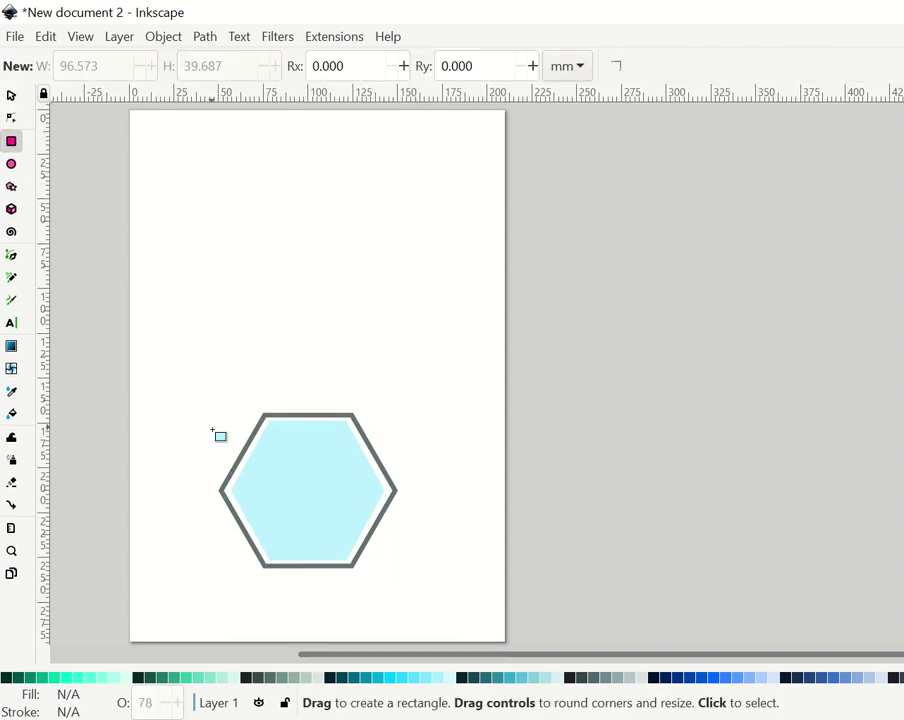
mouse_move(191, 386)
mouse_down()
mouse_move(400, 497)
mouse_move(443, 481)
mouse_move(448, 493)
mouse_up()
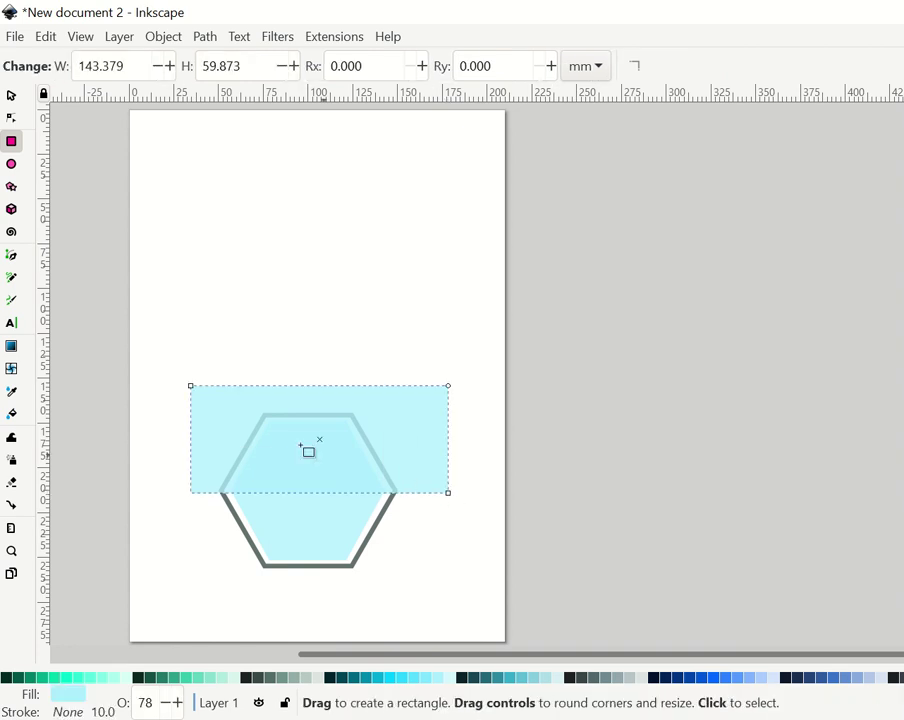
click(11, 91)
click(212, 224)
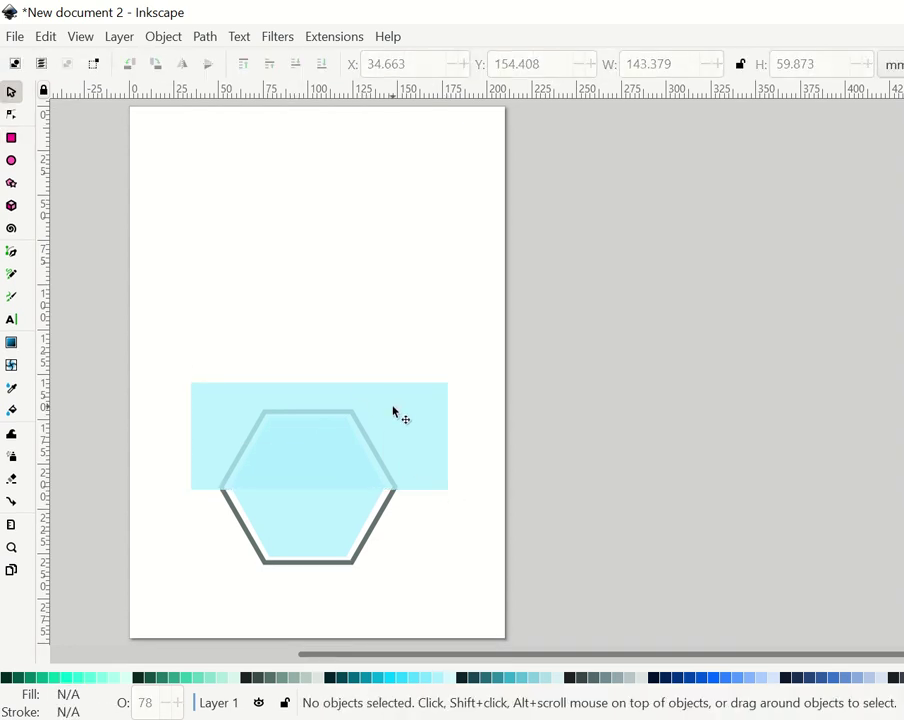
click(345, 470)
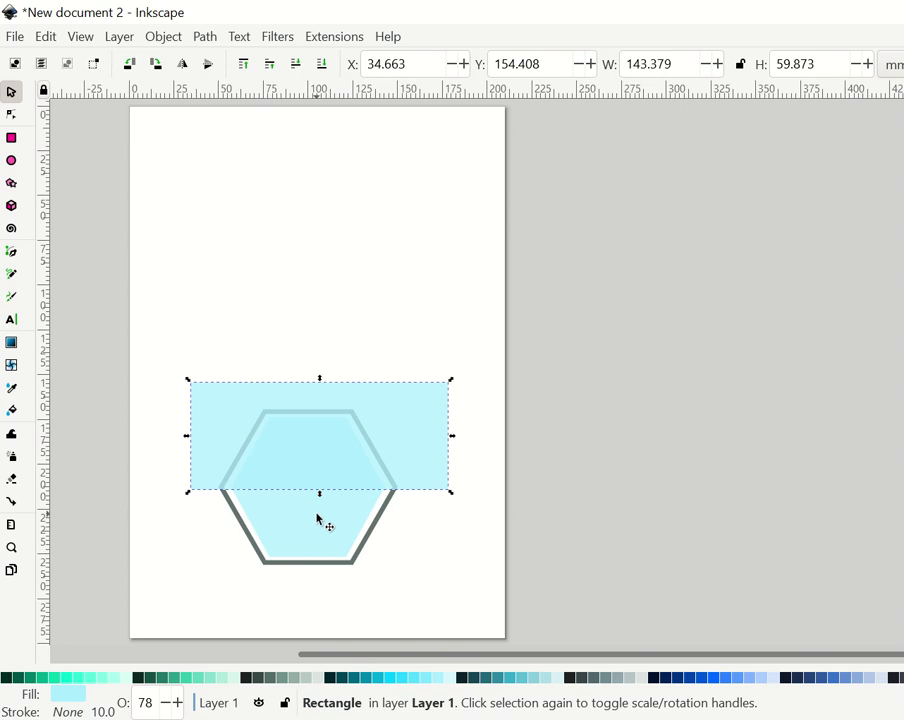
shift+click(318, 516)
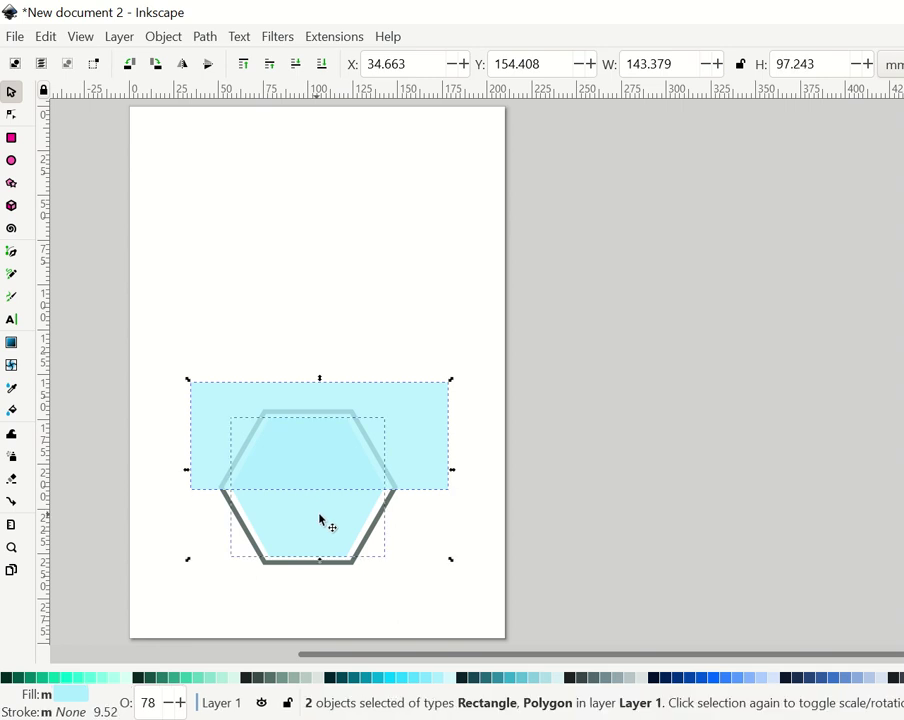
click(205, 37)
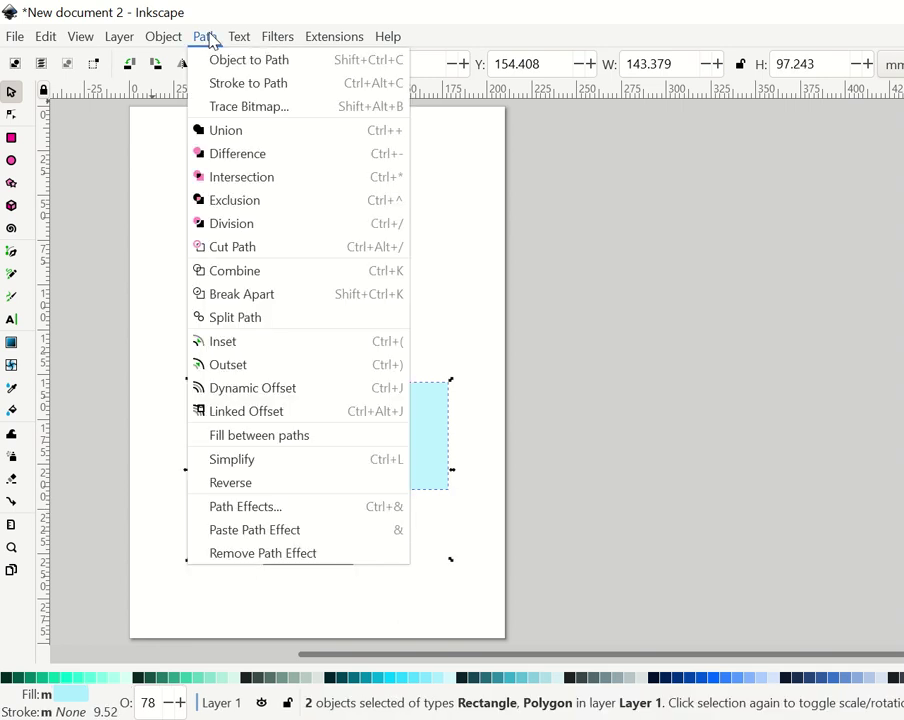
click(266, 157)
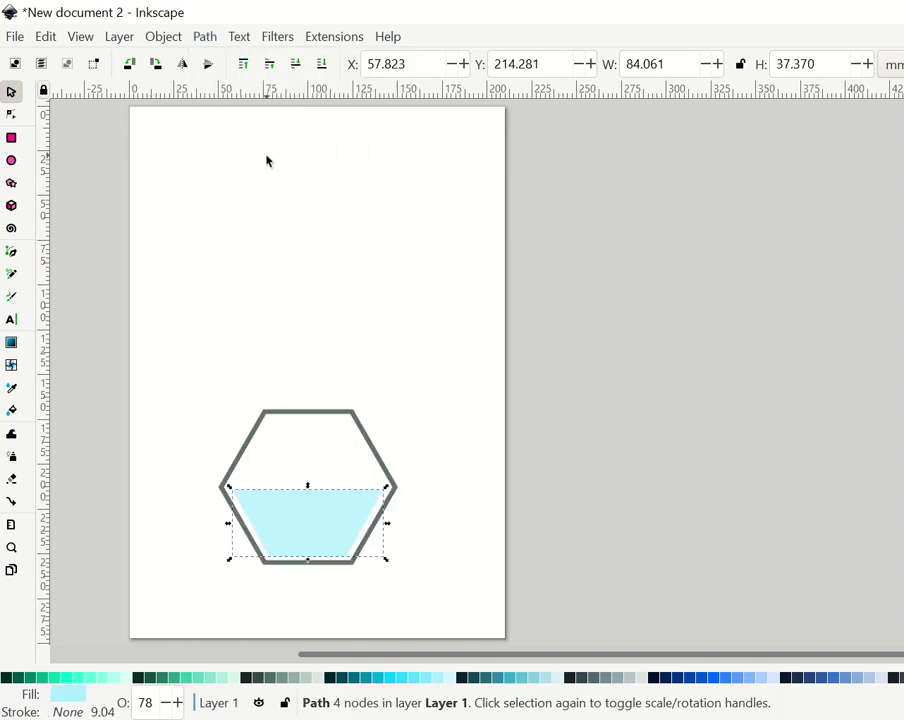
click(410, 338)
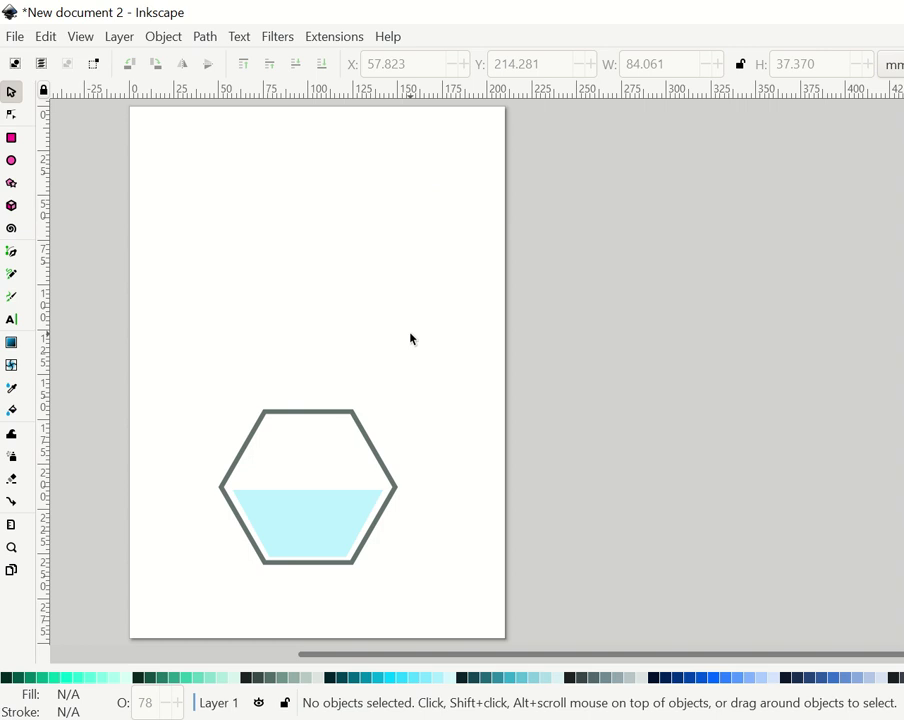
Step: Draw a freehand stem rising from the hexagon's top with smoothing 90
click(13, 278)
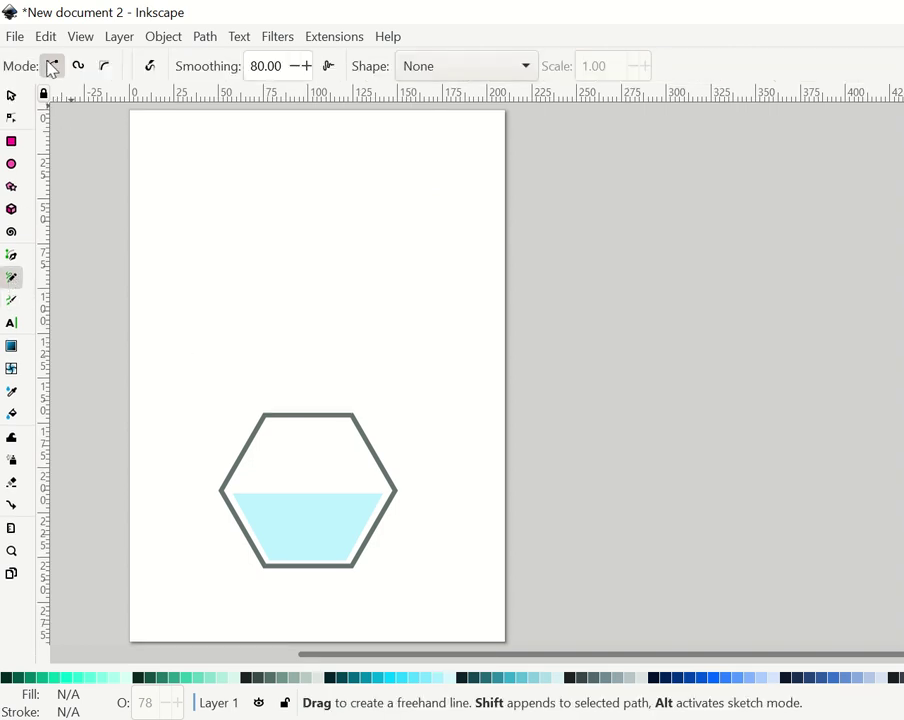
triple_click(285, 68)
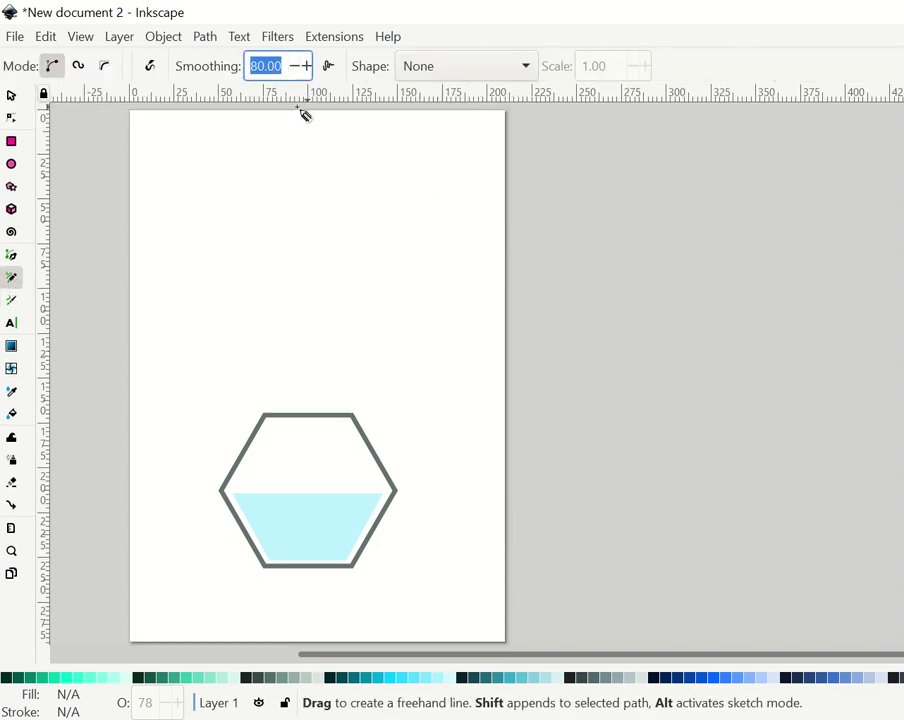
text(90)
key(Return)
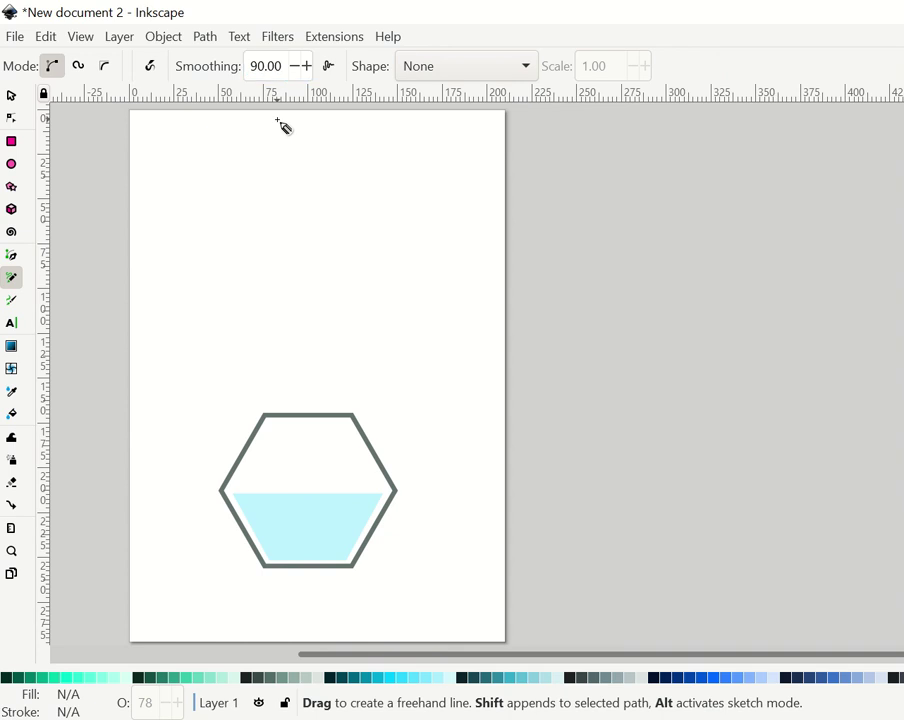
drag(313, 416, 296, 272)
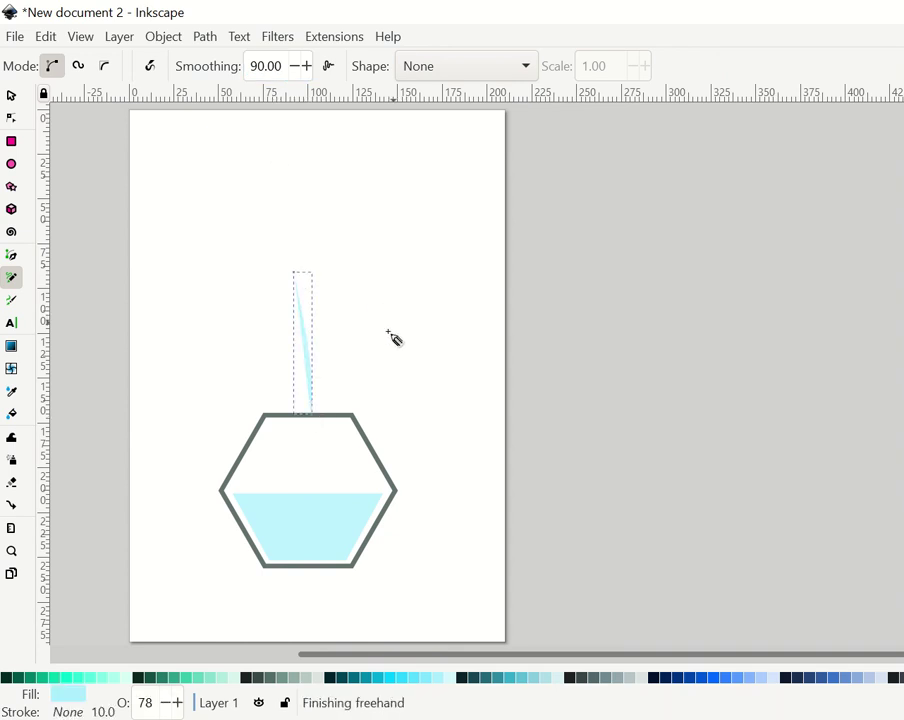
Step: Give the stem a dark teal stroke and remove its fill
right_click(165, 686)
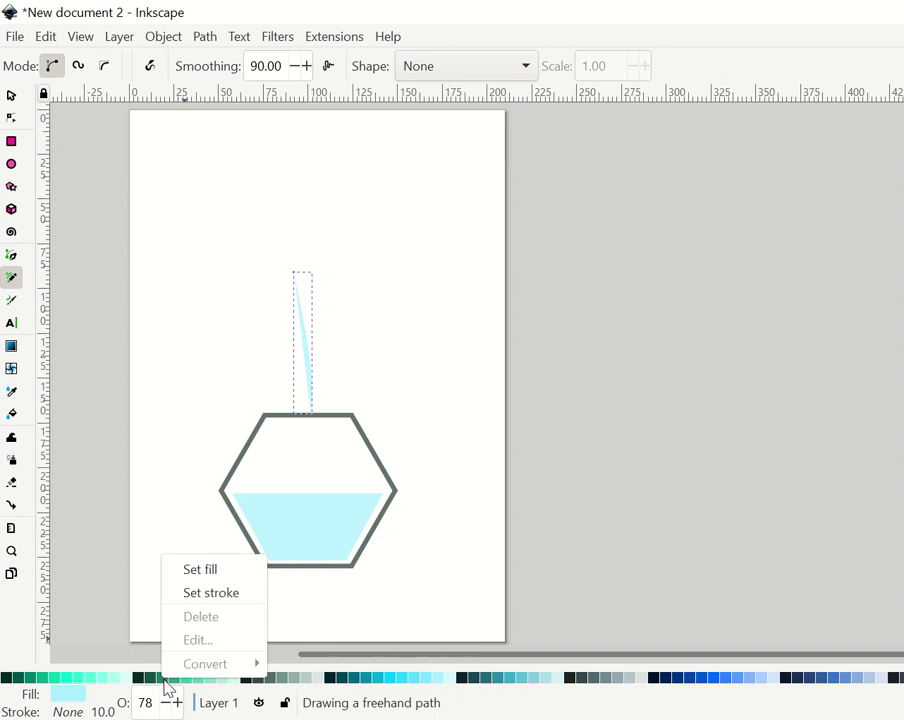
click(207, 594)
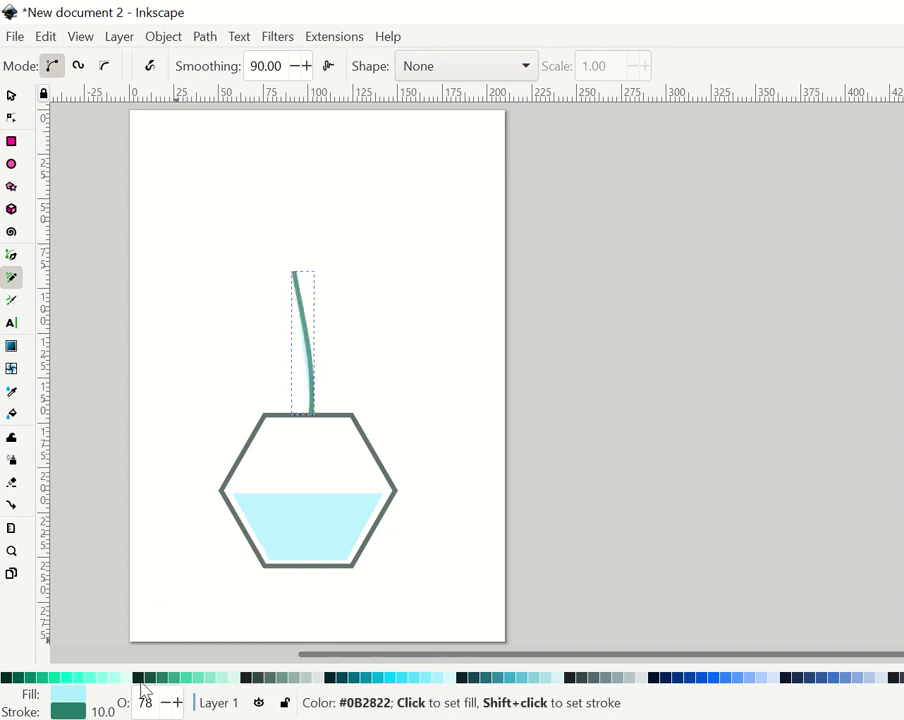
right_click(76, 692)
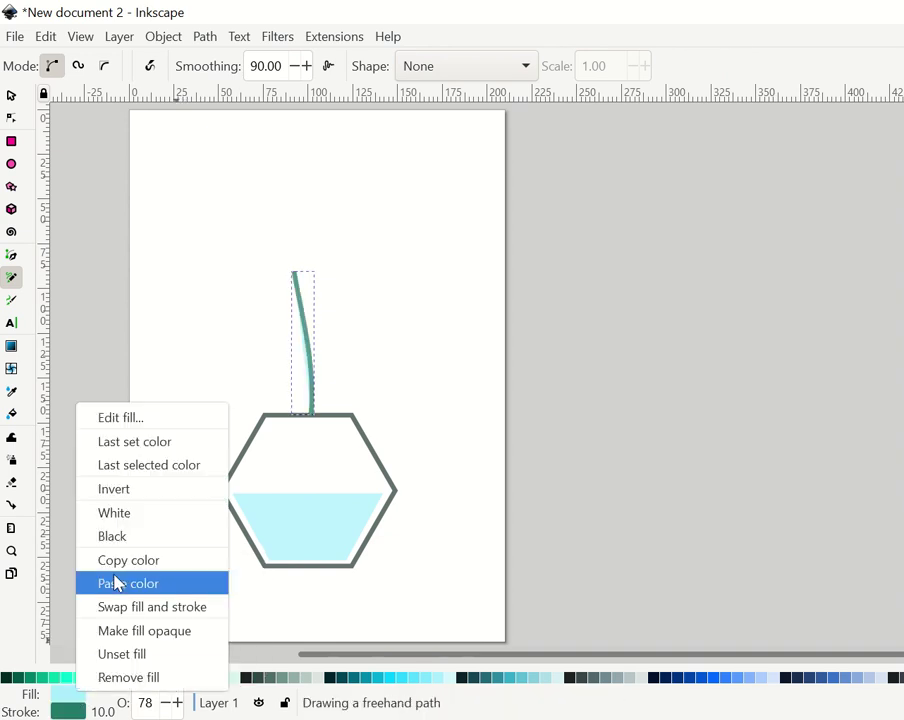
click(152, 677)
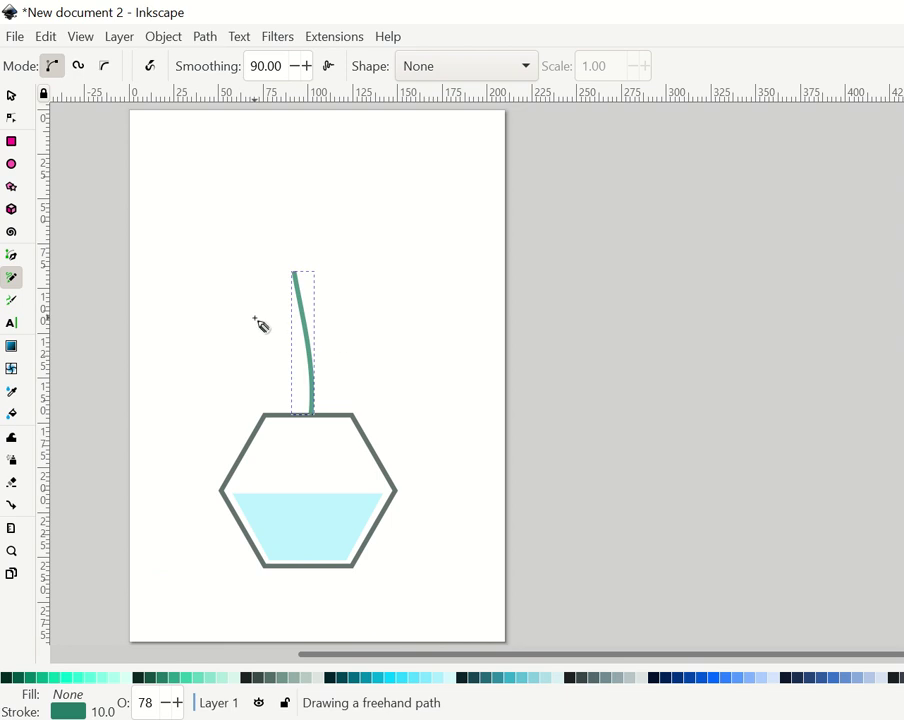
Step: Draw a tall mint-green ellipse above the stem with no outline
click(12, 164)
drag(315, 147, 353, 218)
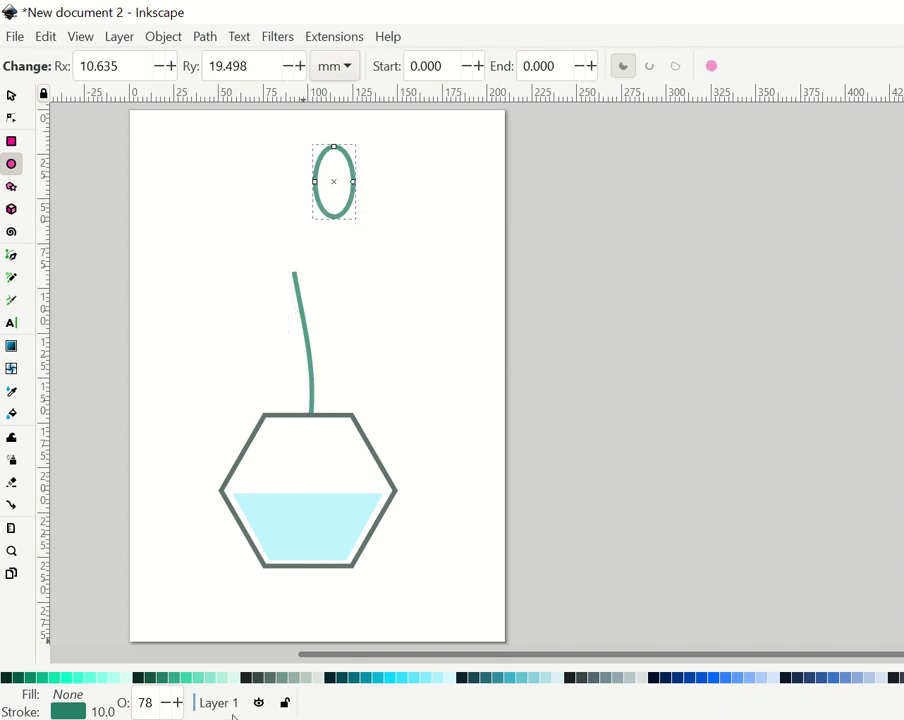
click(185, 681)
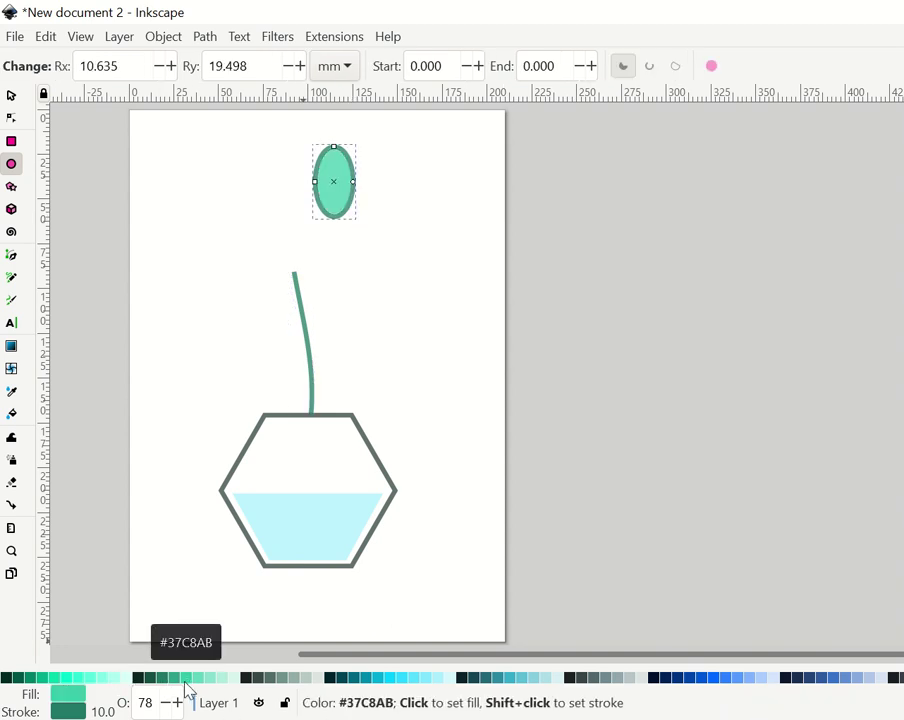
right_click(70, 712)
click(121, 704)
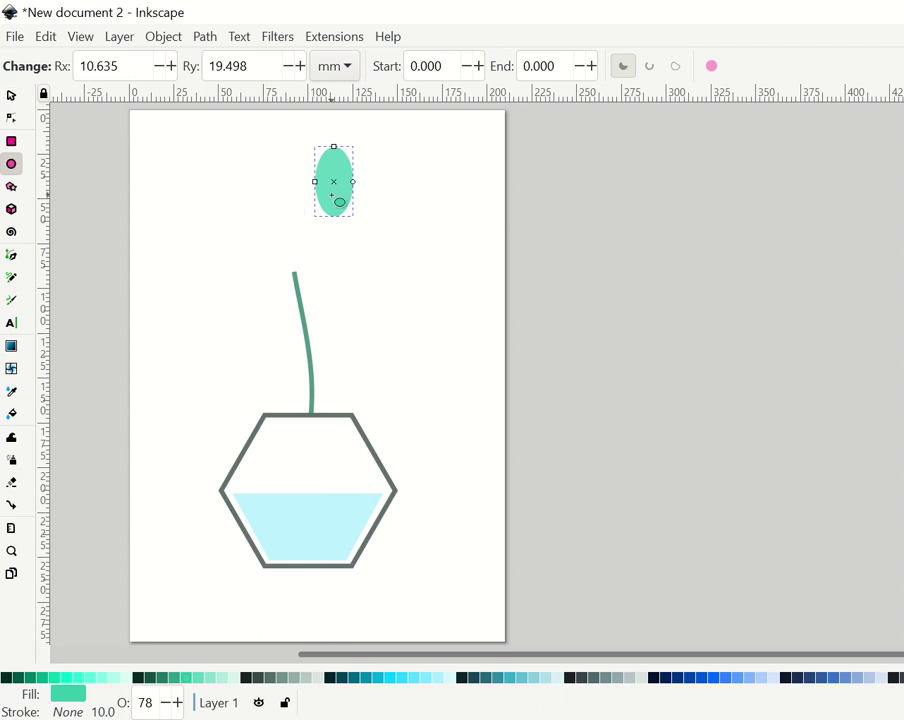
Step: Duplicate and offset the ellipse, then intersect both into a lens-shaped leaf
click(11, 95)
right_click(336, 188)
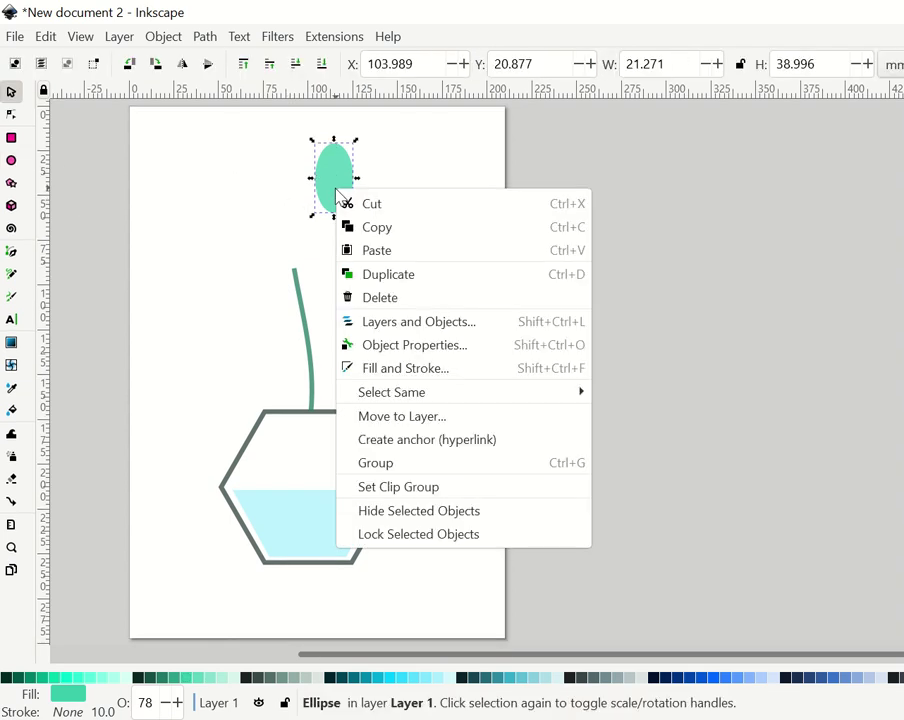
click(406, 272)
drag(340, 191, 362, 193)
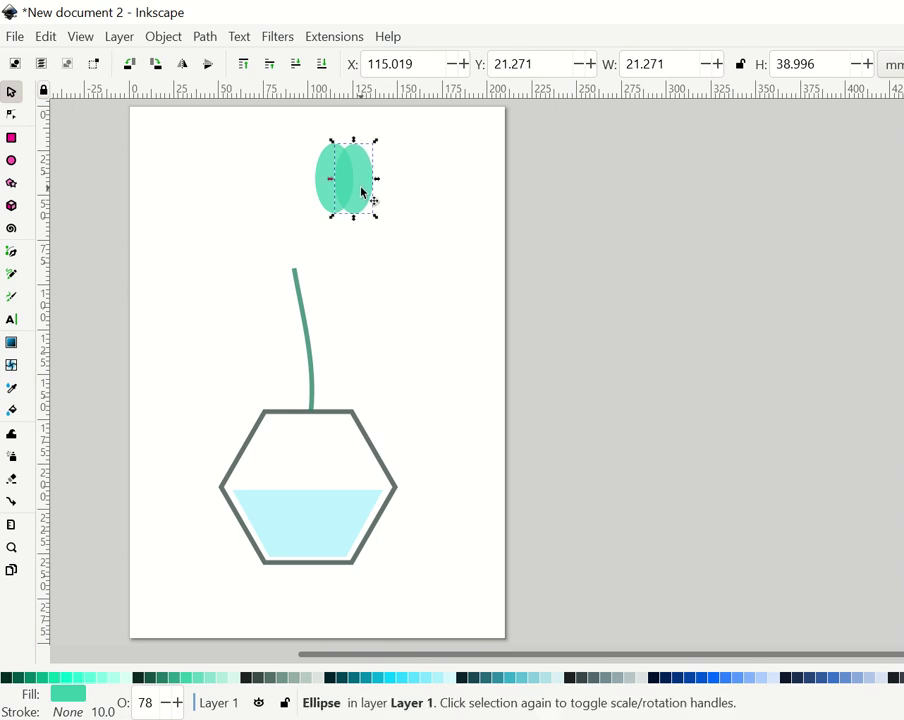
drag(303, 141, 410, 253)
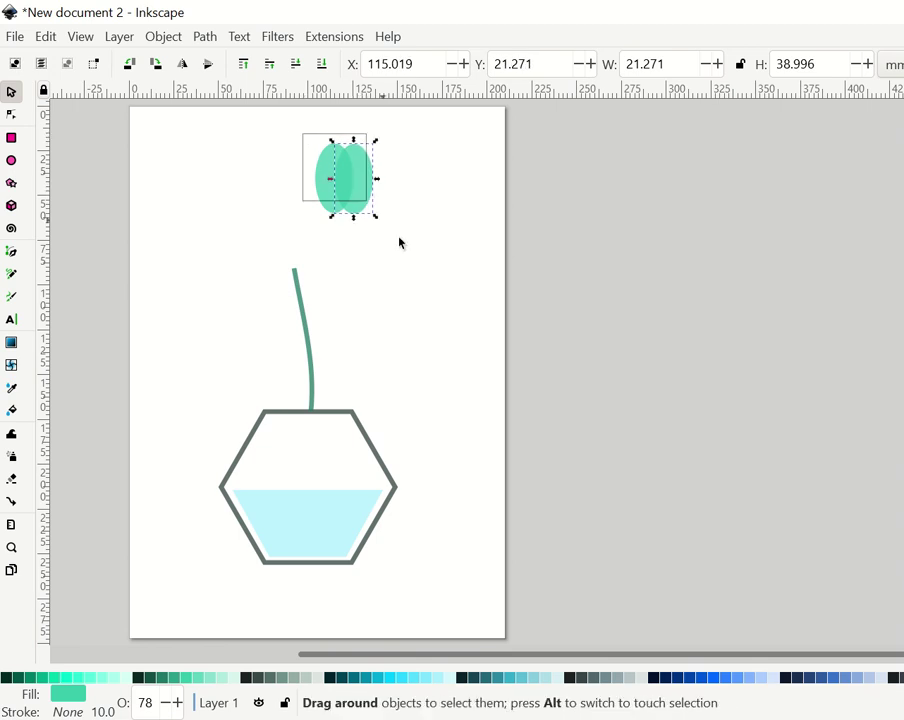
click(205, 37)
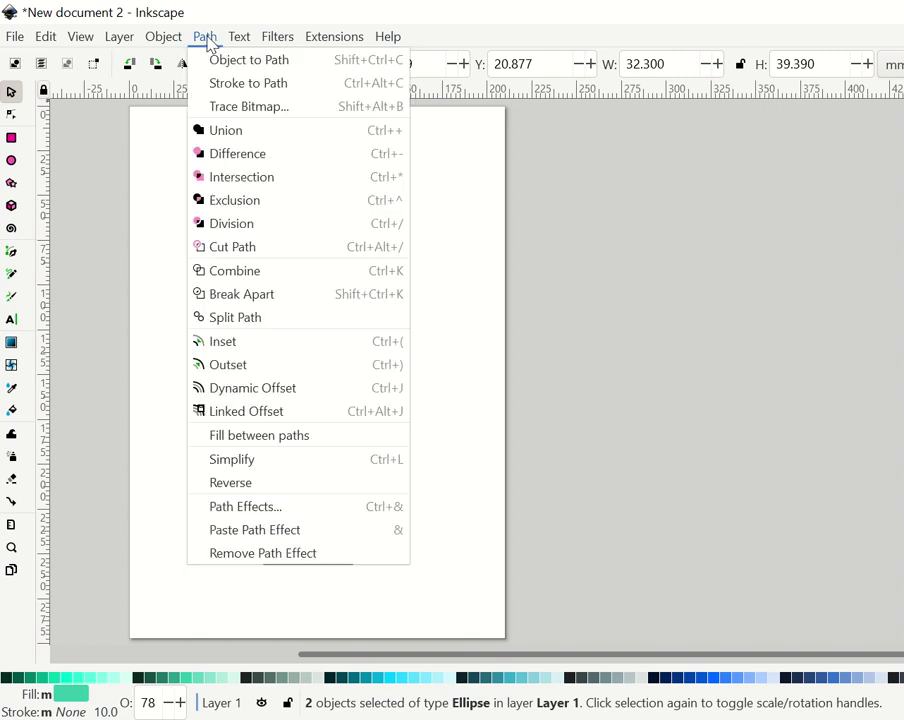
click(238, 178)
Step: Place a pair of leaves at the stem top, tilted left and right
right_click(341, 180)
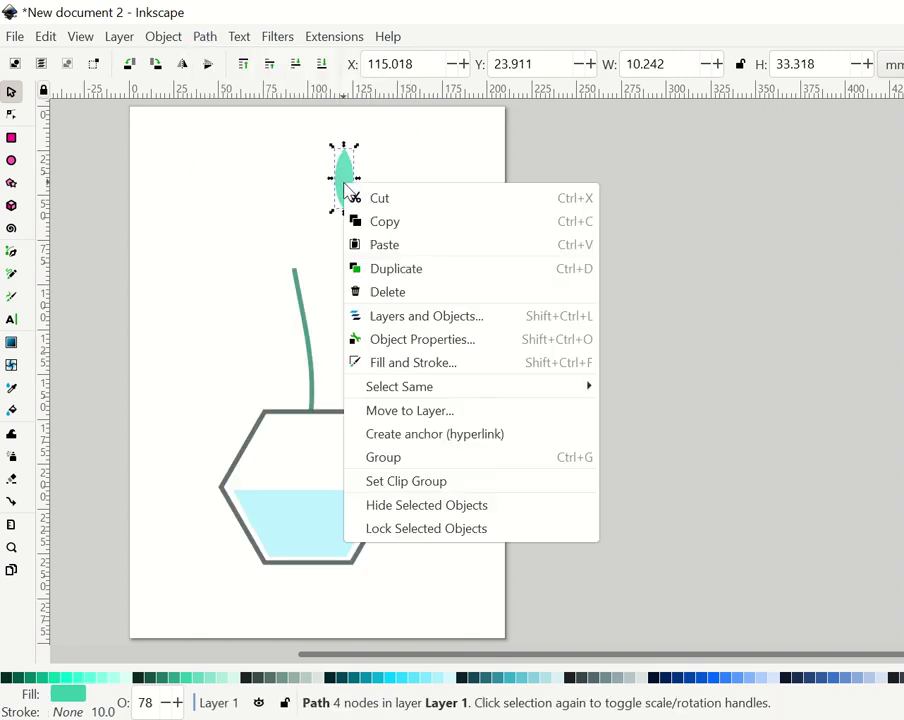
click(390, 268)
drag(352, 214, 300, 255)
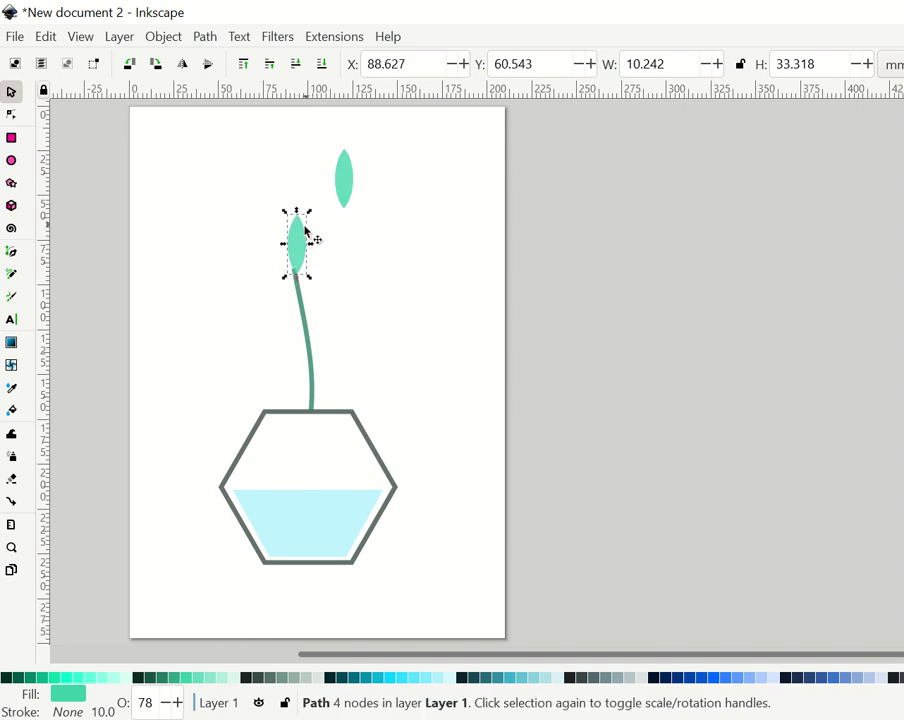
click(304, 238)
drag(310, 212, 324, 240)
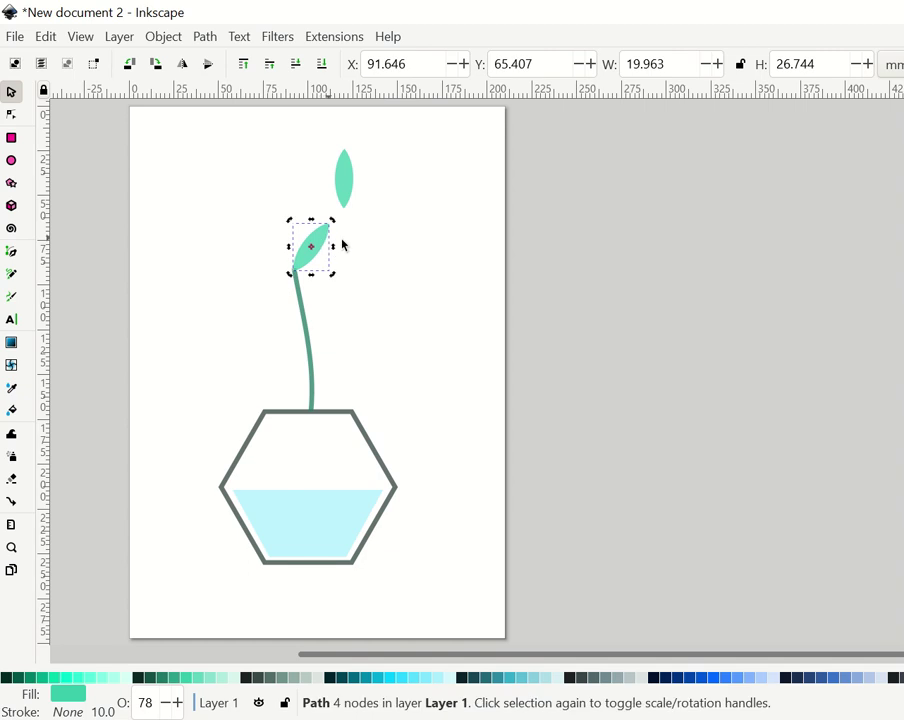
click(344, 187)
click(343, 180)
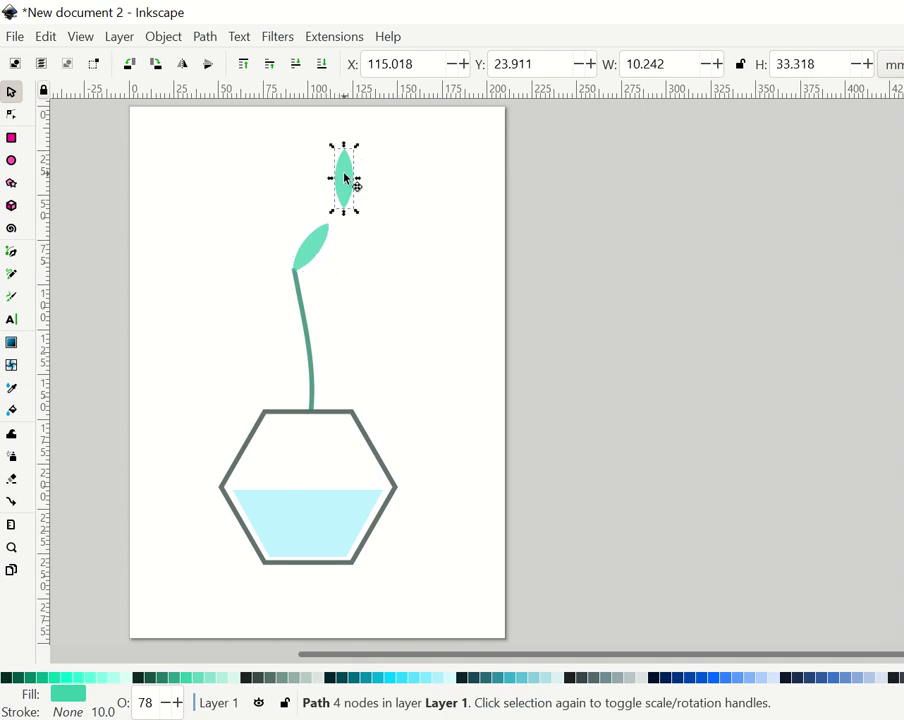
mouse_move(356, 146)
mouse_down()
mouse_move(337, 143)
mouse_move(260, 245)
mouse_move(266, 240)
mouse_up()
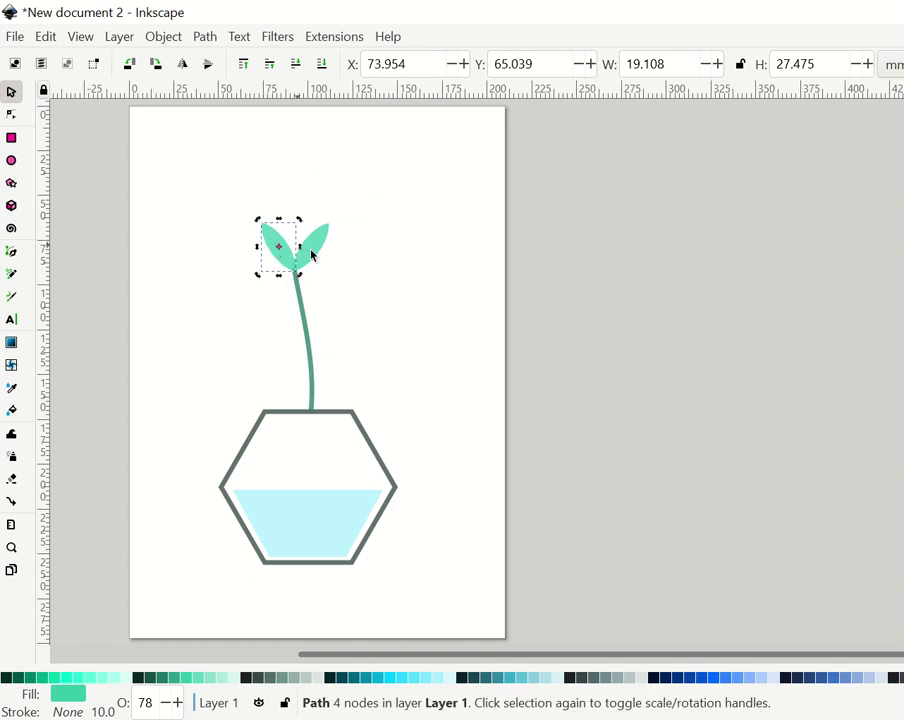
click(370, 294)
Step: Add leaf copies midway on the stem's right and lower down, angled outward
right_click(308, 258)
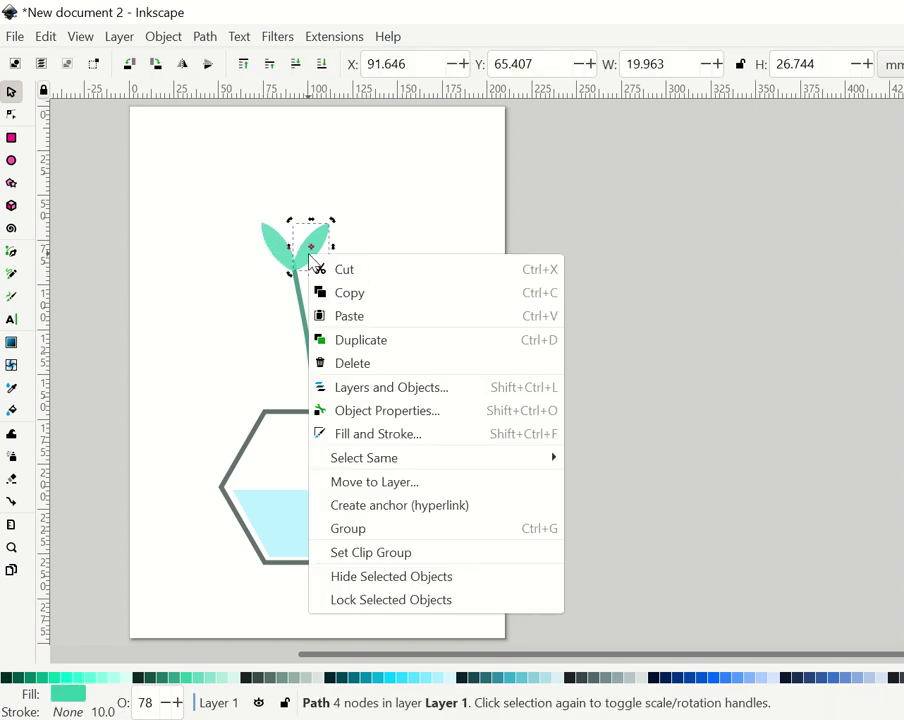
click(350, 336)
mouse_move(321, 251)
mouse_down()
mouse_move(335, 319)
mouse_move(338, 283)
mouse_move(329, 314)
mouse_up()
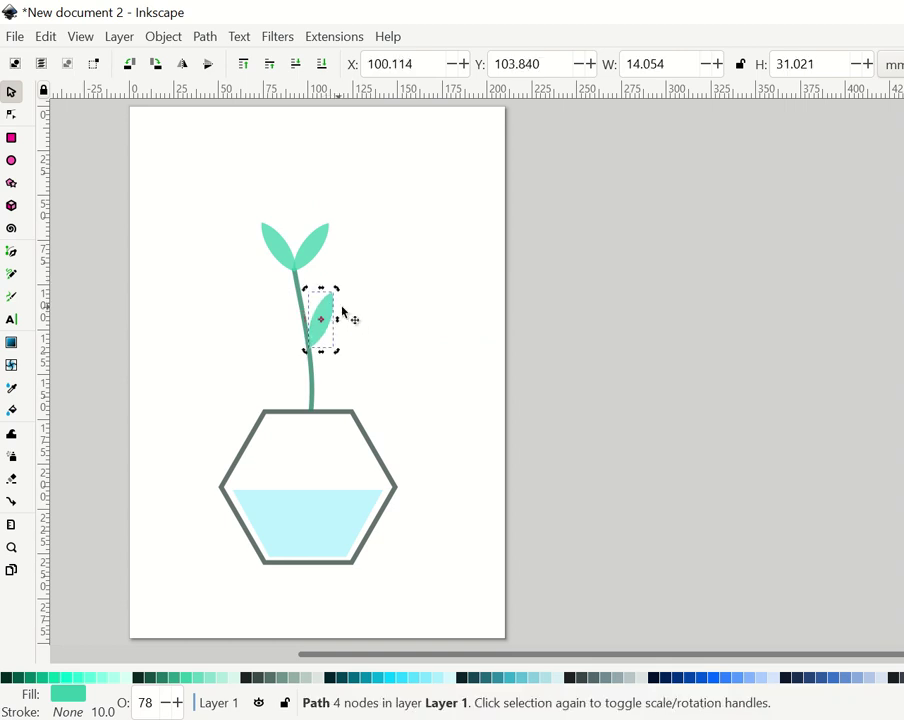
right_click(328, 316)
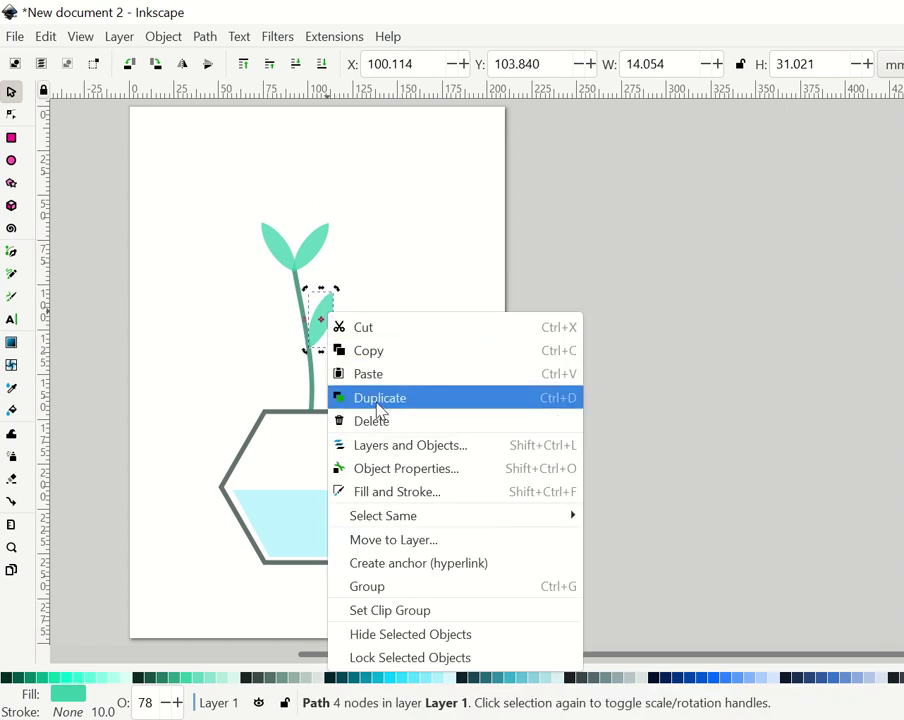
click(372, 394)
mouse_move(332, 322)
mouse_down()
mouse_move(336, 378)
mouse_move(355, 353)
mouse_move(356, 387)
mouse_up()
click(336, 365)
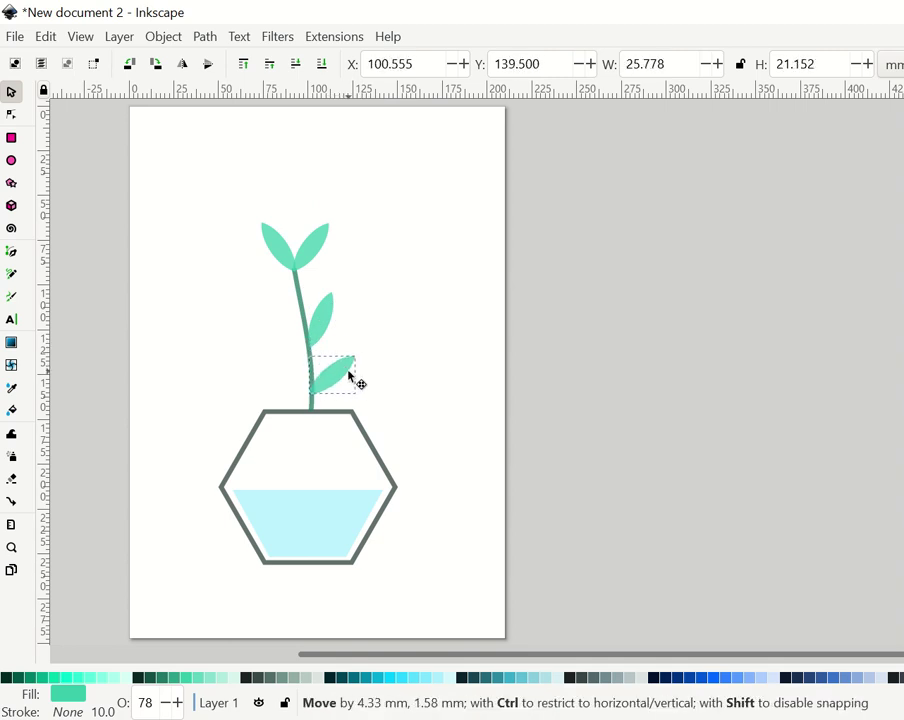
click(375, 366)
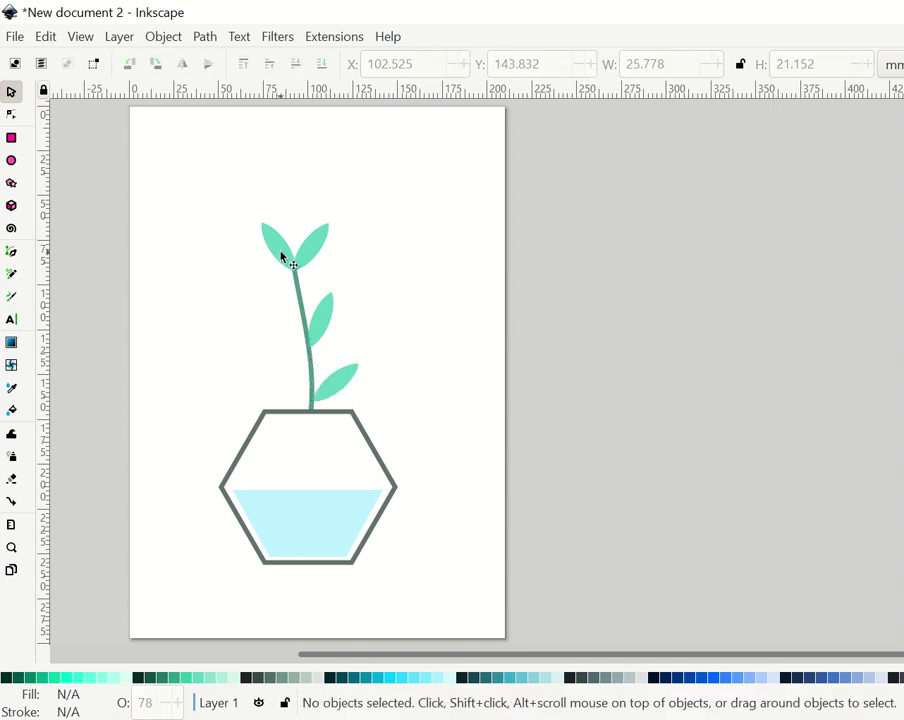
Step: Duplicate the upper-left leaf and place the copy midway on the stem's left
click(283, 256)
right_click(278, 246)
click(320, 330)
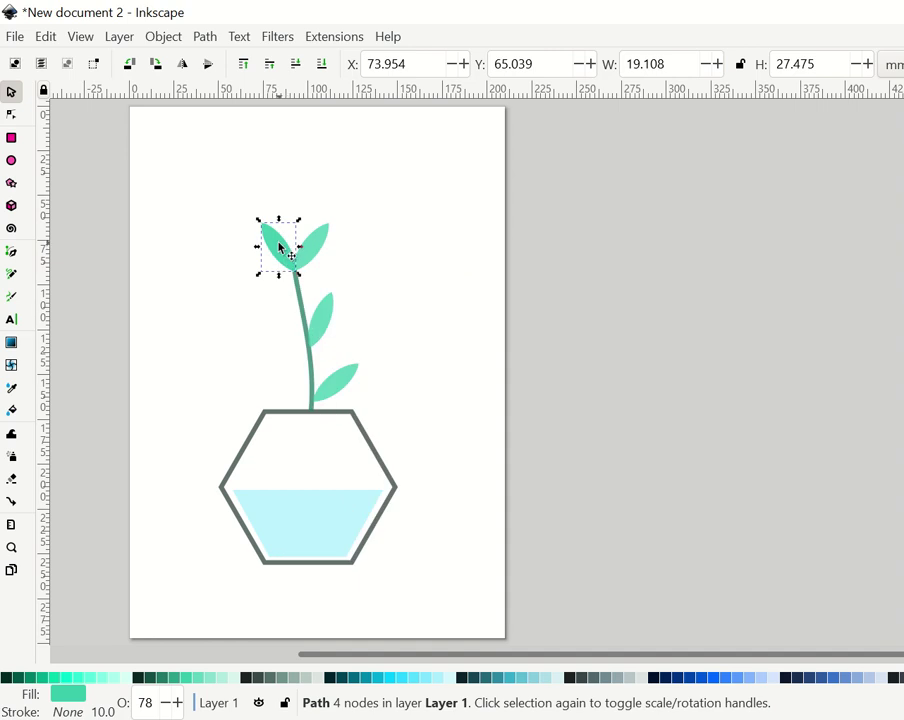
drag(280, 247, 279, 322)
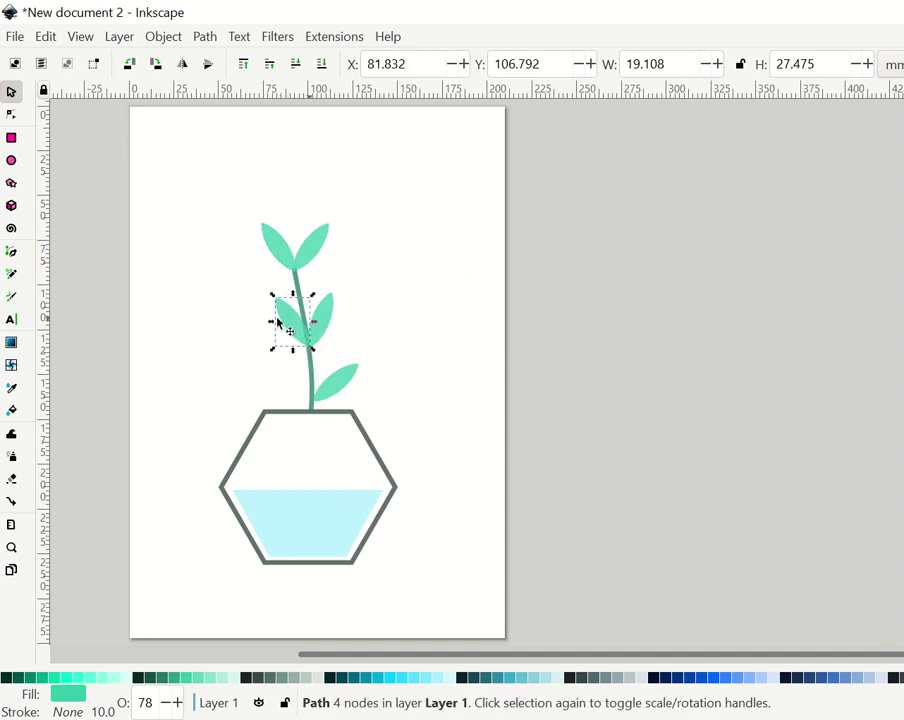
click(415, 324)
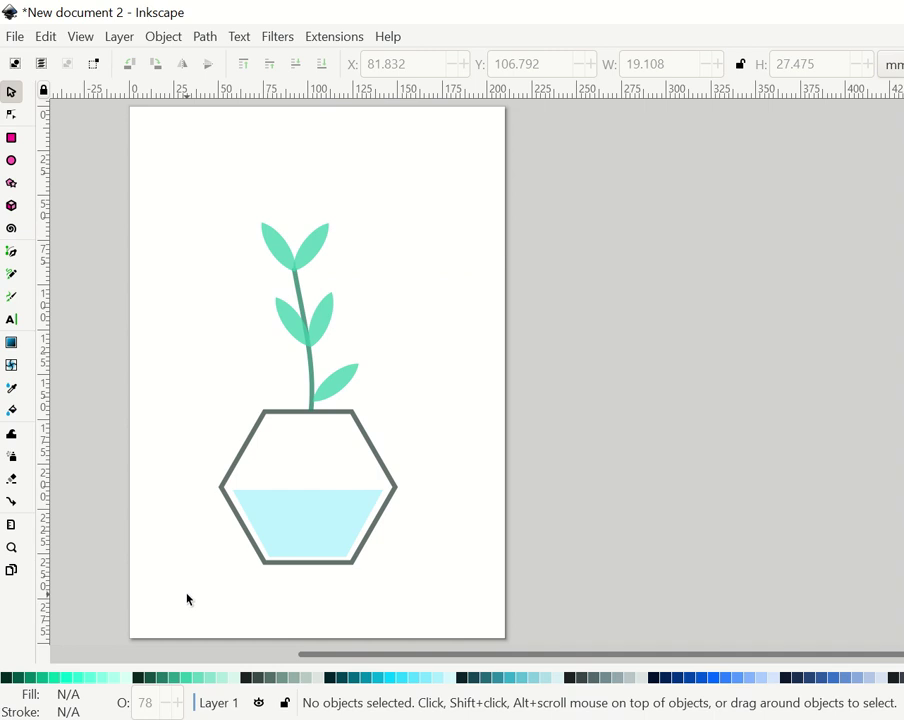
Step: Select all eight flask and plant objects and move them up the page
mouse_move(187, 598)
mouse_down()
mouse_move(460, 339)
mouse_move(456, 161)
mouse_up()
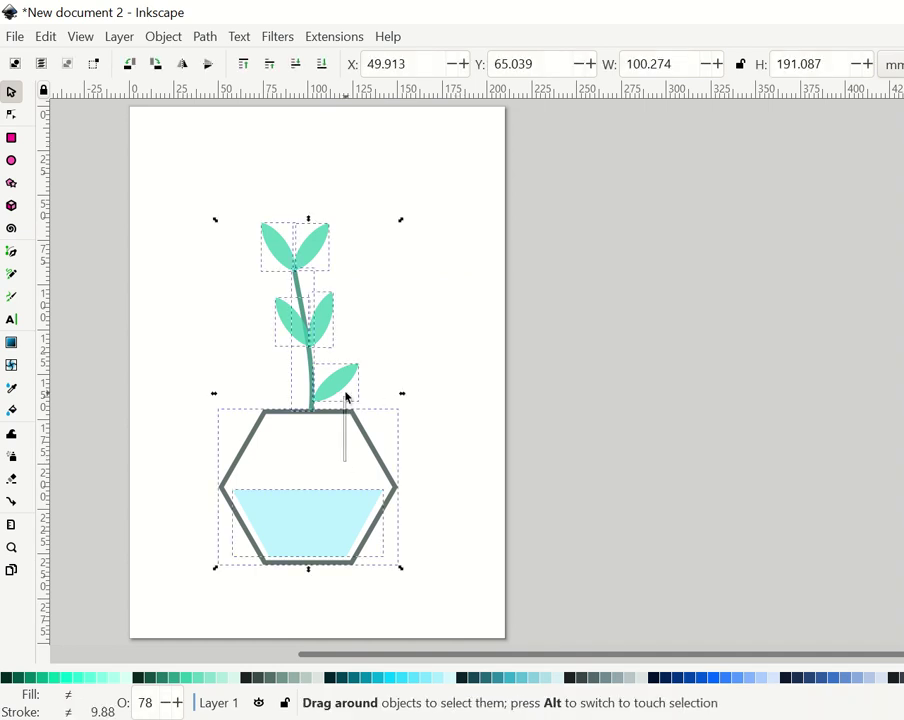
key(Escape)
drag(174, 596, 438, 176)
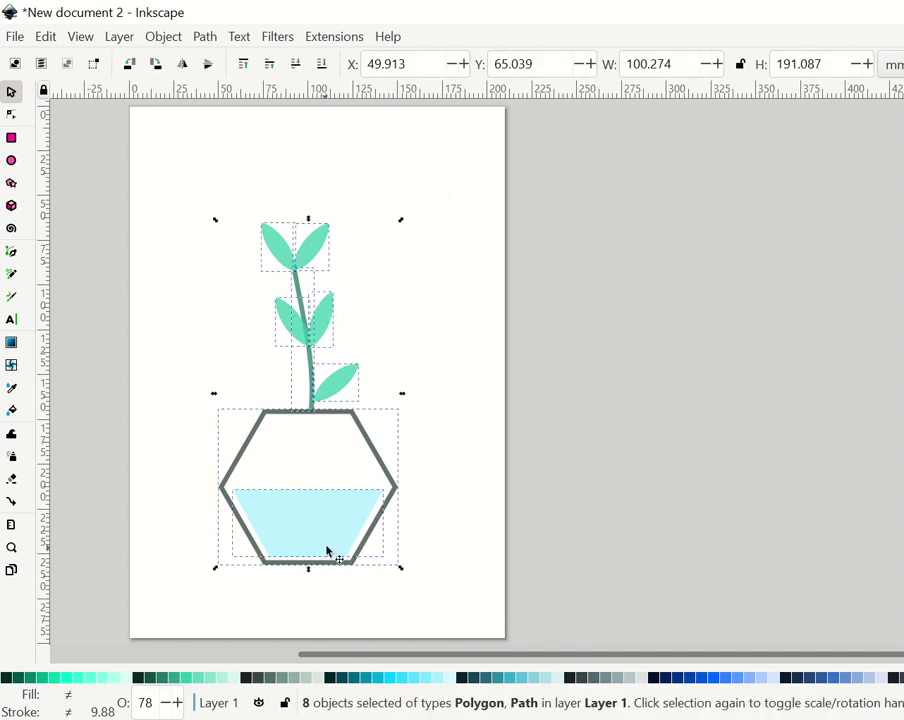
drag(327, 551, 330, 512)
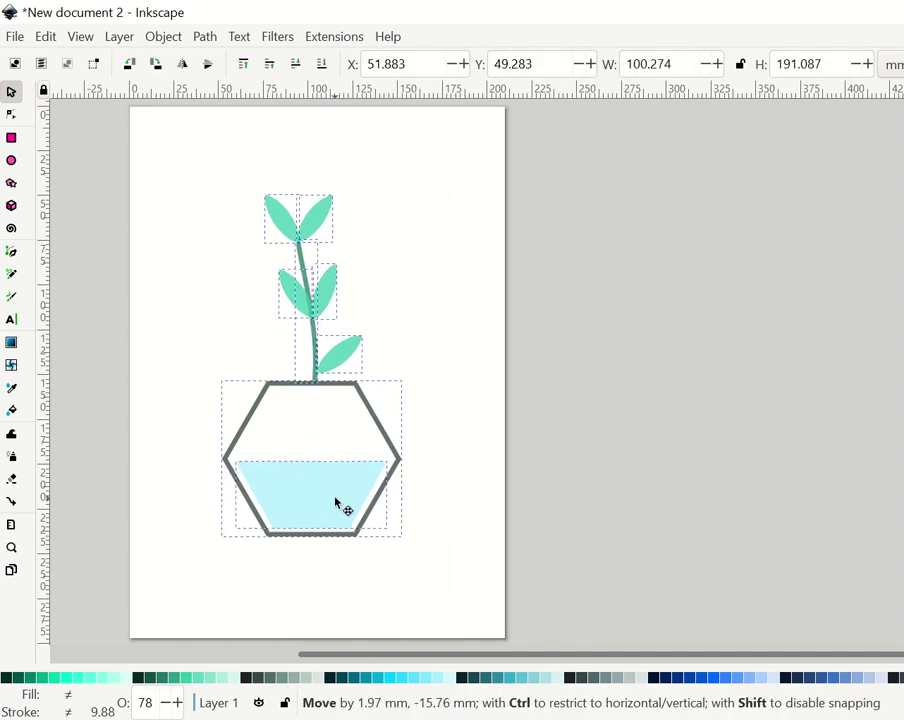
click(448, 401)
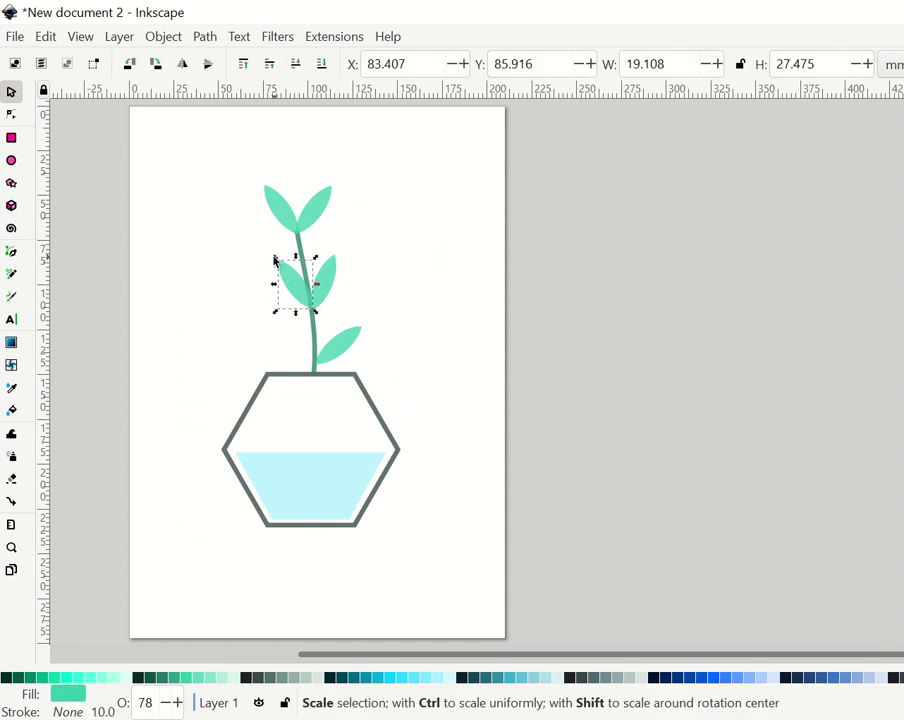
Step: Re-angle and shift the middle-left leaf, and nudge the top-right leaf down slightly
click(299, 286)
drag(274, 258, 268, 256)
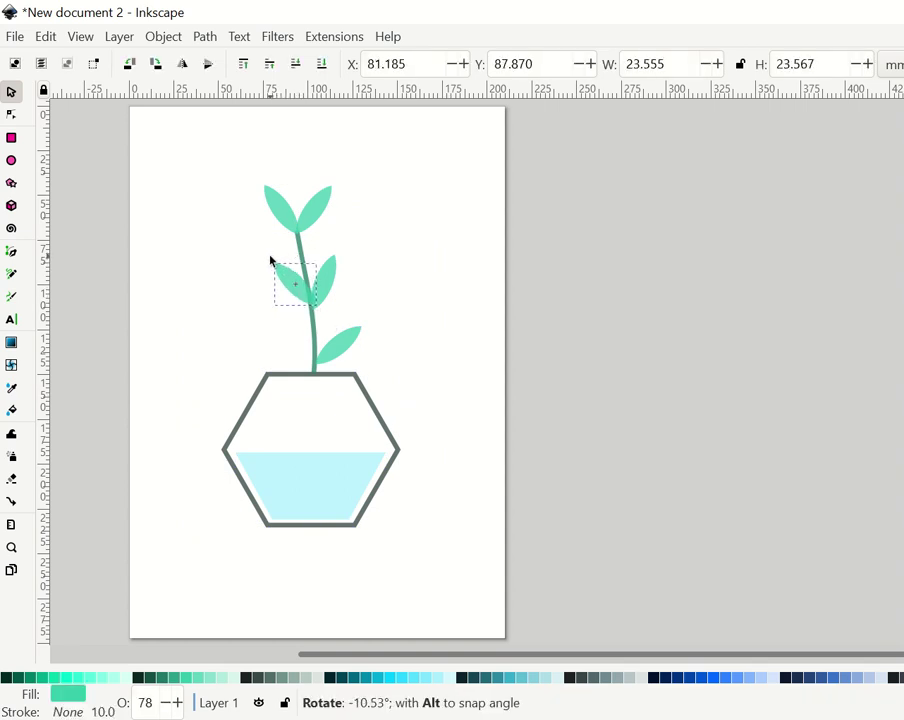
drag(300, 297, 294, 302)
click(440, 326)
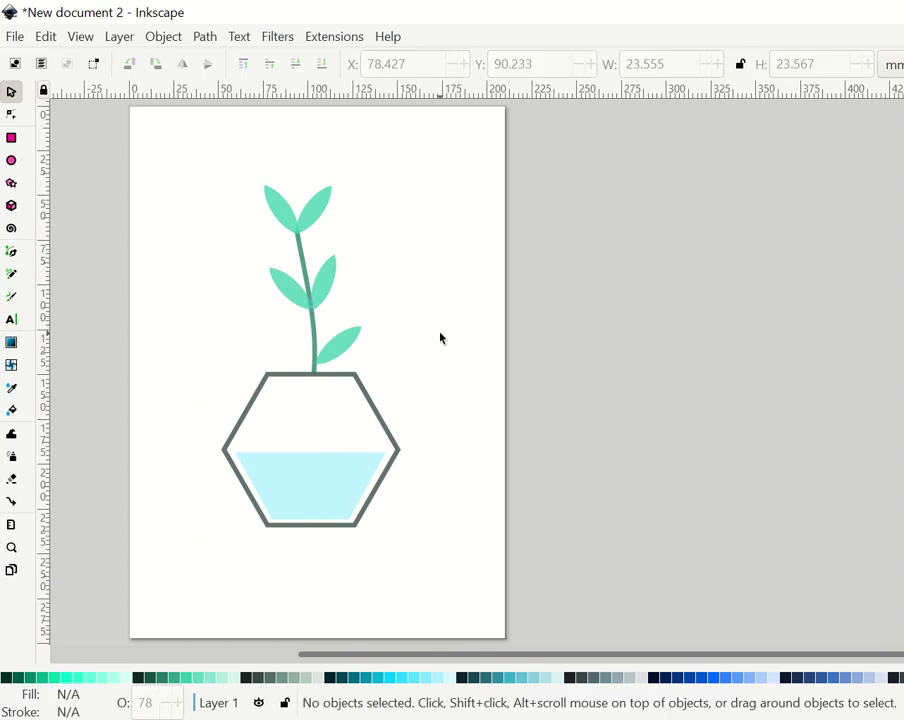
drag(316, 210, 314, 214)
click(440, 327)
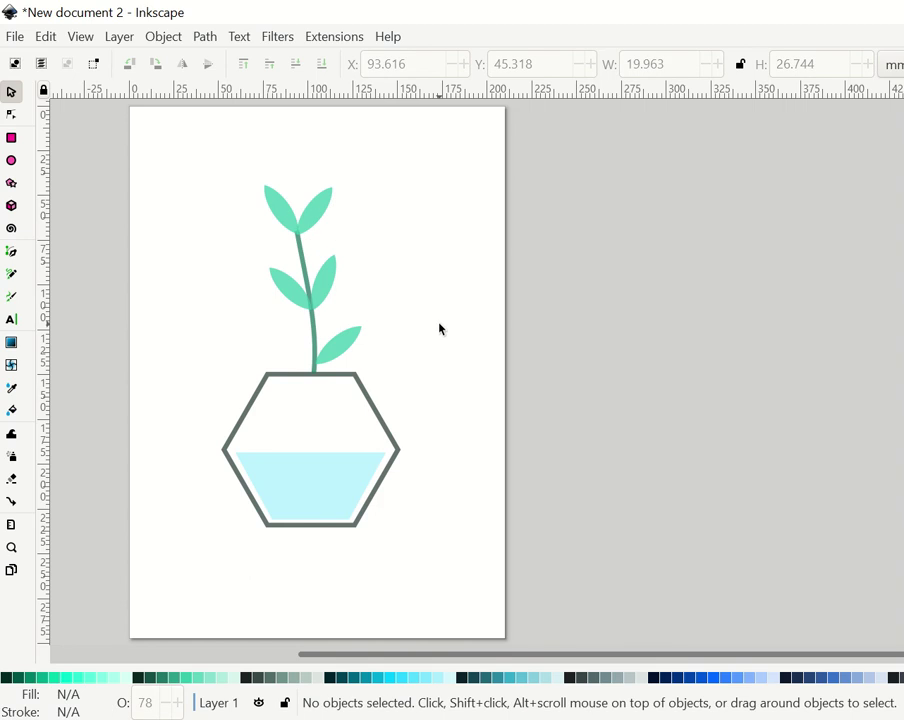